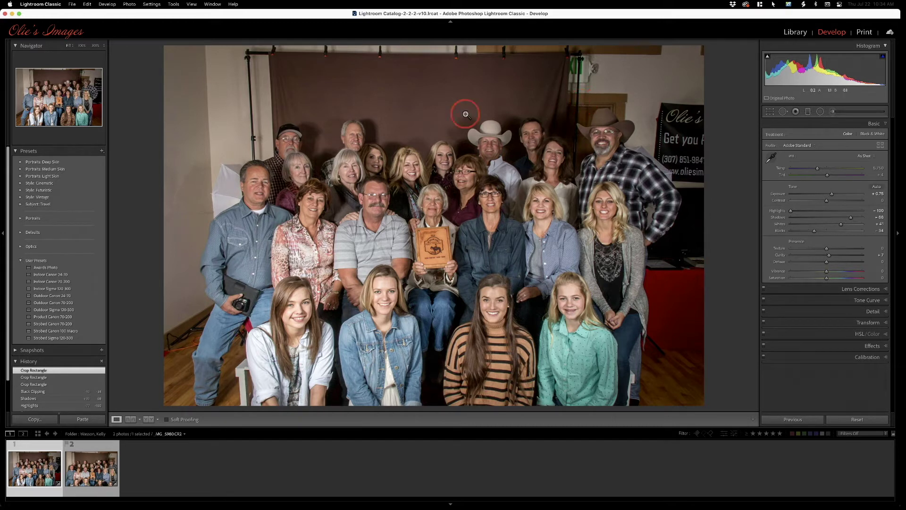
Compare the eyes of the blonde woman in the middle of the back row in both group photos.
left_click(423, 174)
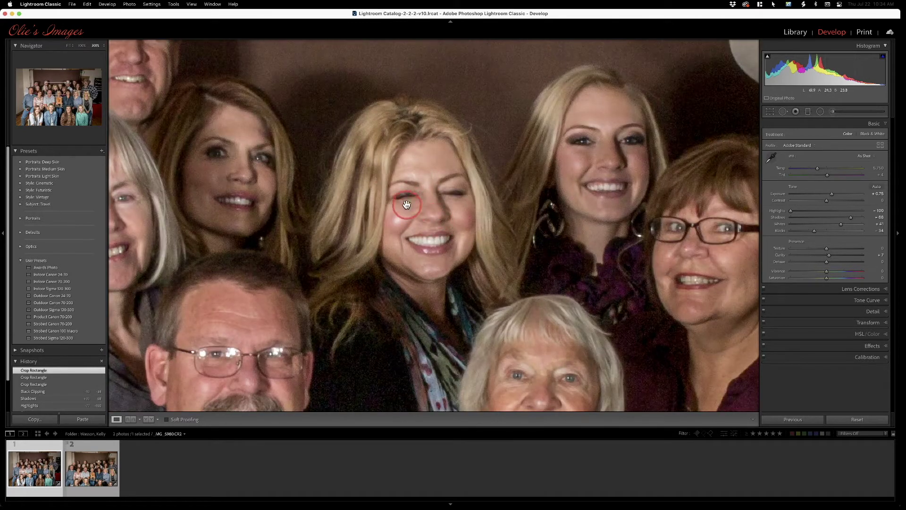
left_click(432, 212)
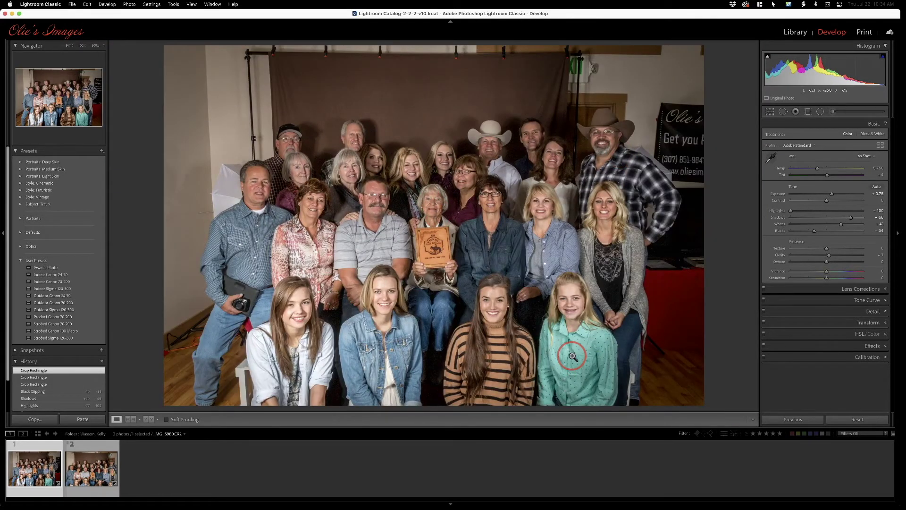
left_click(99, 473)
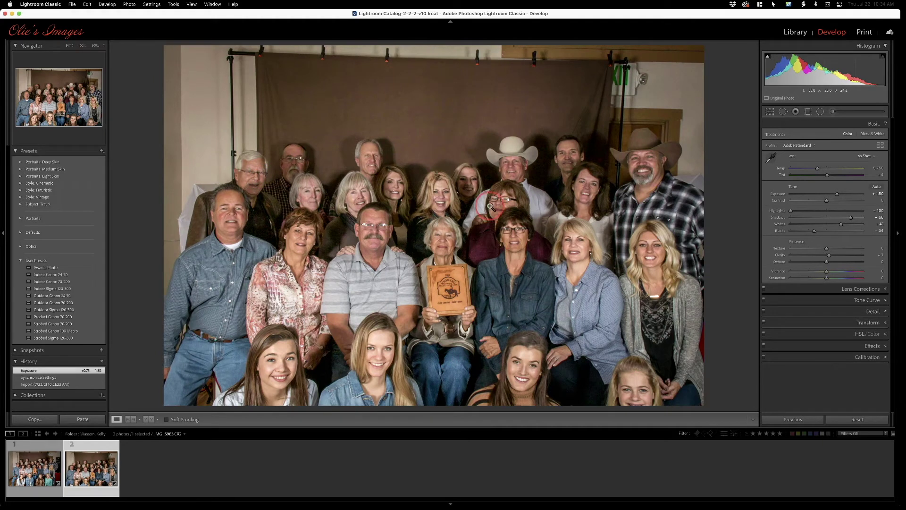
left_click(436, 195)
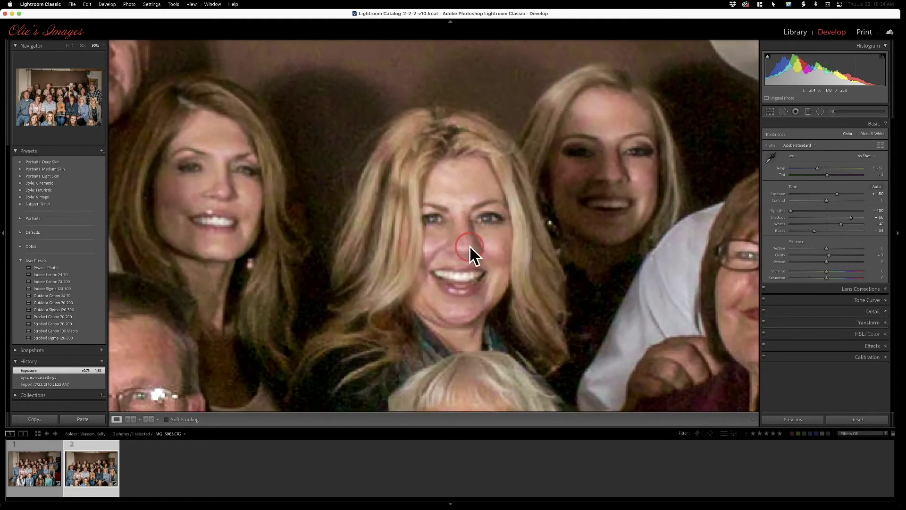
left_click(435, 313)
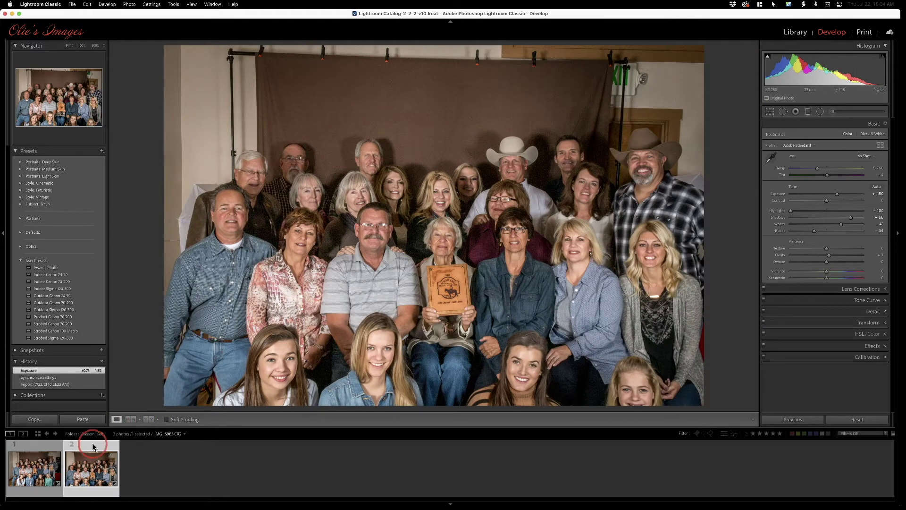
Select both group photos together and open them for editing in Adobe Photoshop 2021.
left_click(35, 469)
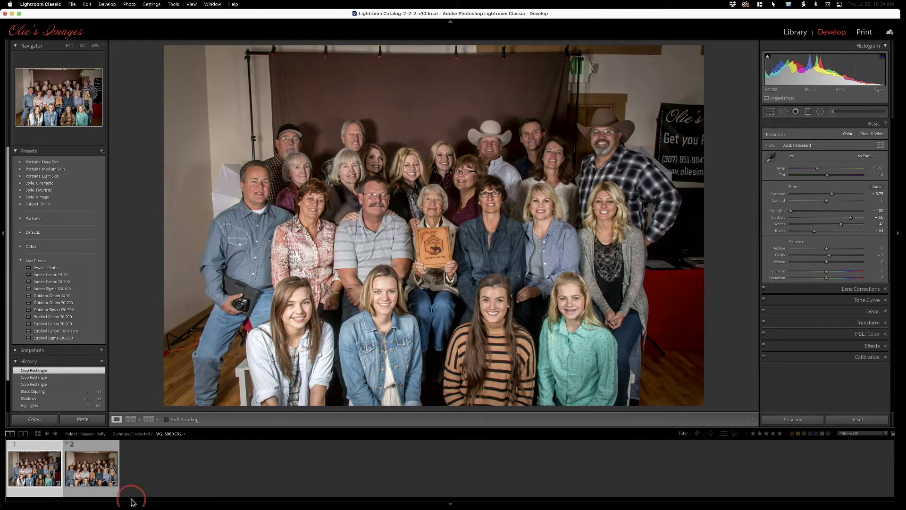
left_click(104, 484)
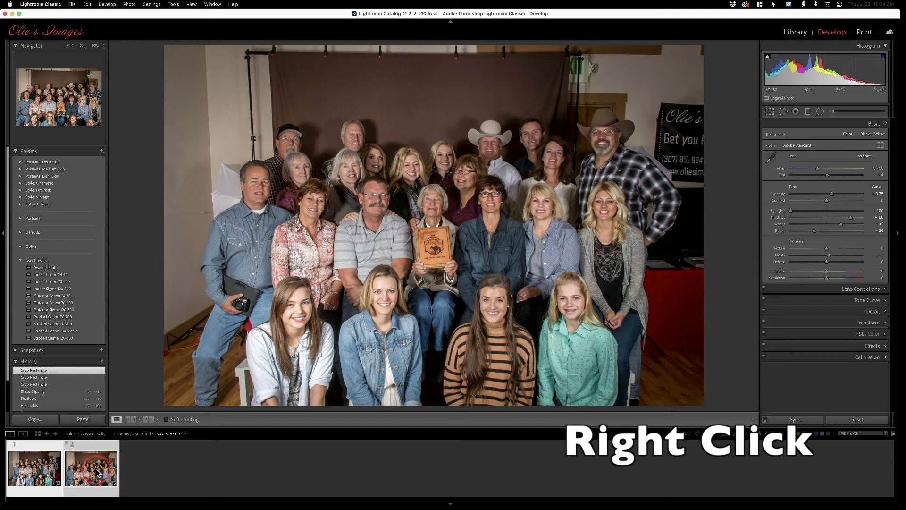
right_click(100, 481)
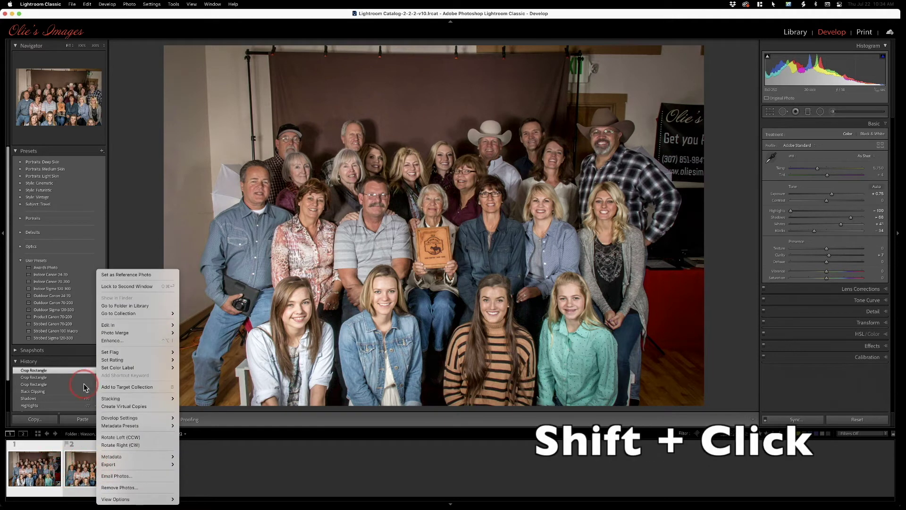
left_click(120, 326)
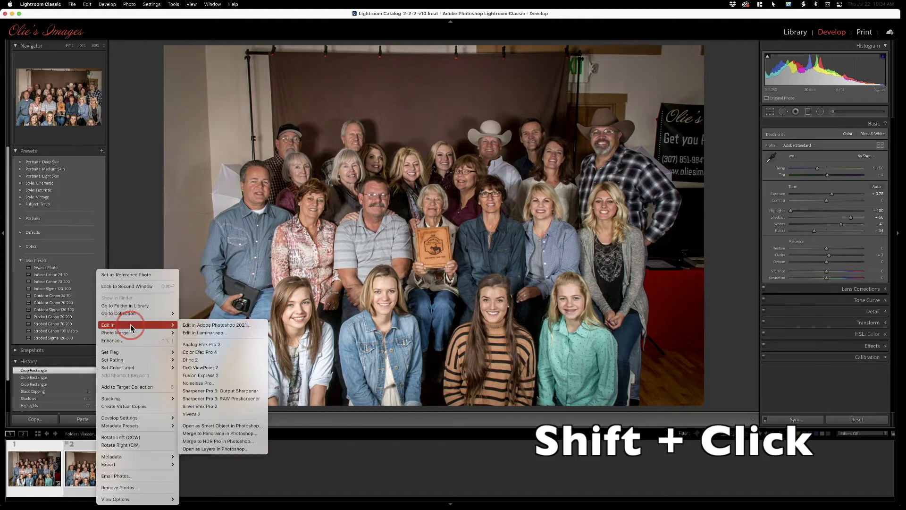
left_click(244, 325)
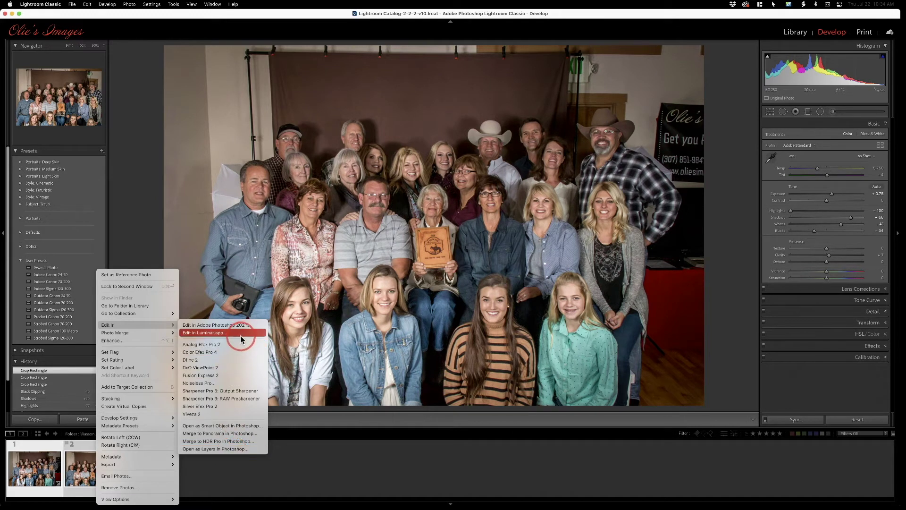
mouse_move(174, 324)
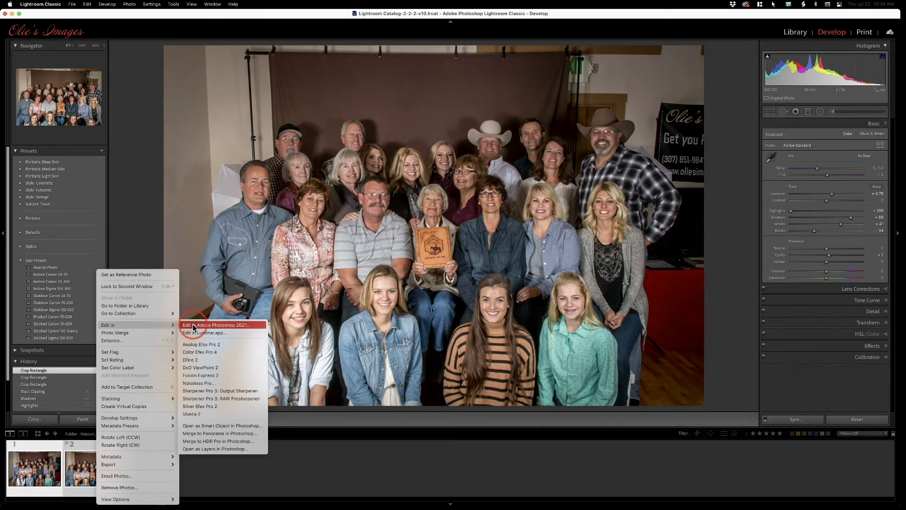
left_click(237, 330)
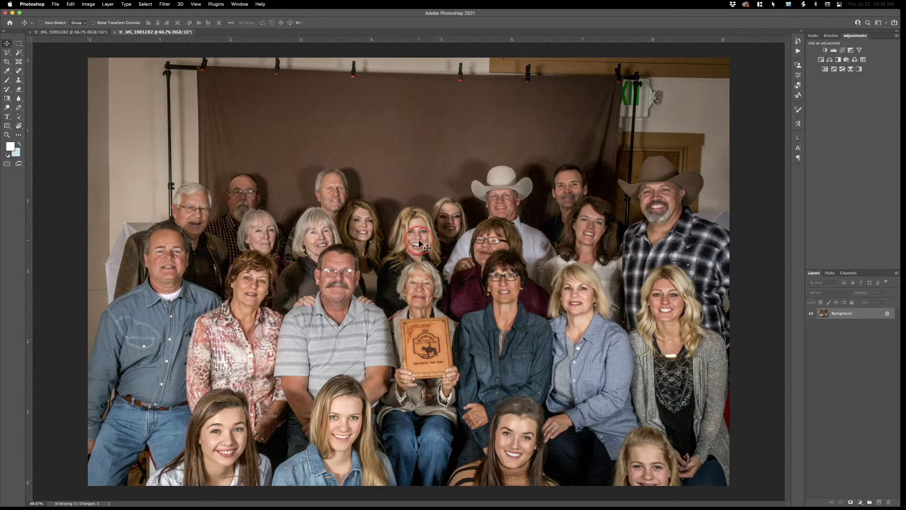
Add an empty layer to the closed-eyes photo _MG_5980.CR2 and ready the Clone Stamp tool with a smaller brush.
left_click(85, 33)
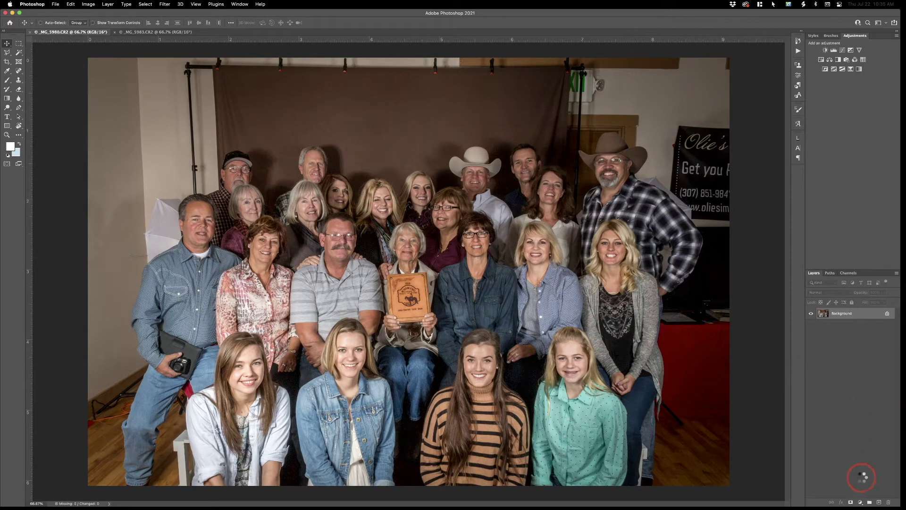
left_click(880, 502)
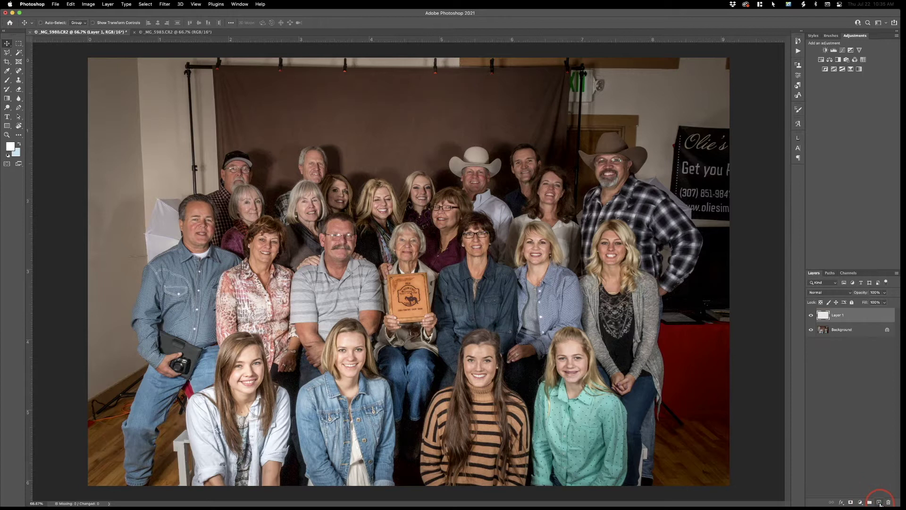
left_click(477, 348)
key("s")
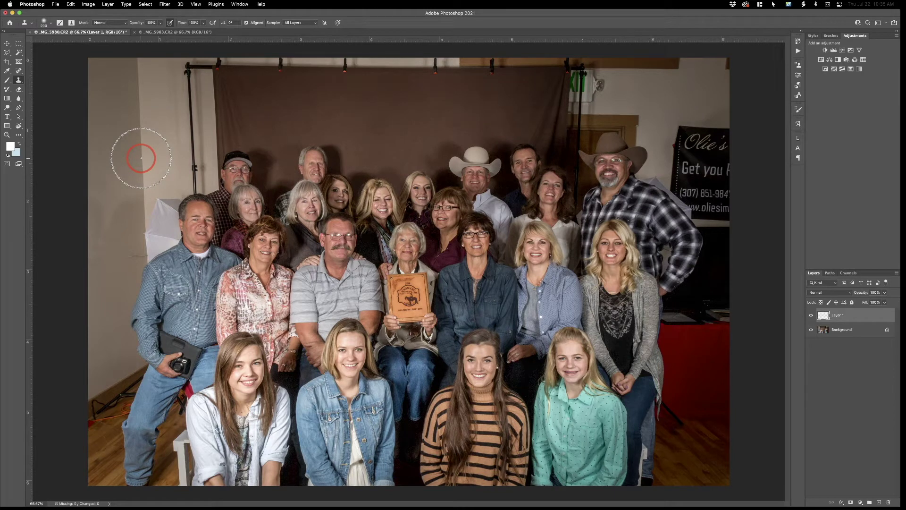
key("bracketleft")
key("bracketleft")
key("bracketleft")
key("bracketleft")
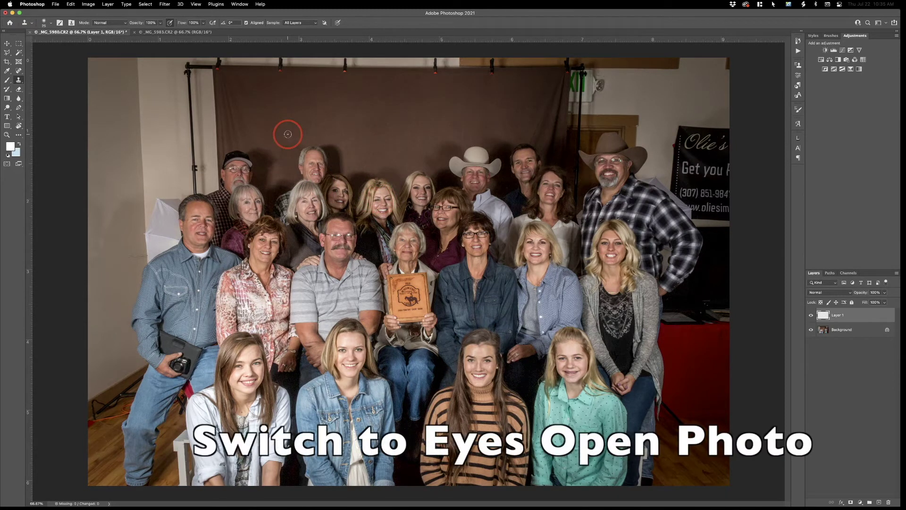
Sample the blonde woman's open eye area in _MG_5983.CR2 as the Clone Stamp source.
left_click(159, 33)
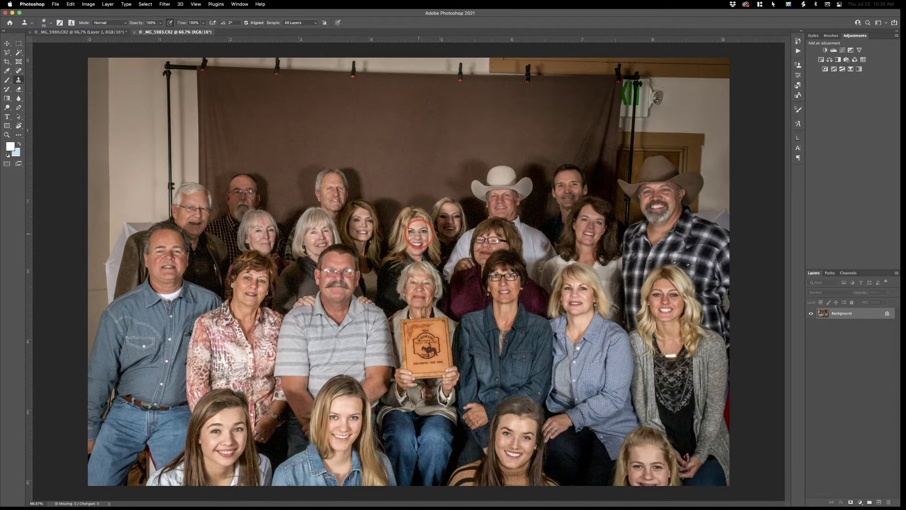
key("super+plus")
key("super+plus")
key("super+plus")
key("super+plus")
key("super+plus")
key("super+plus")
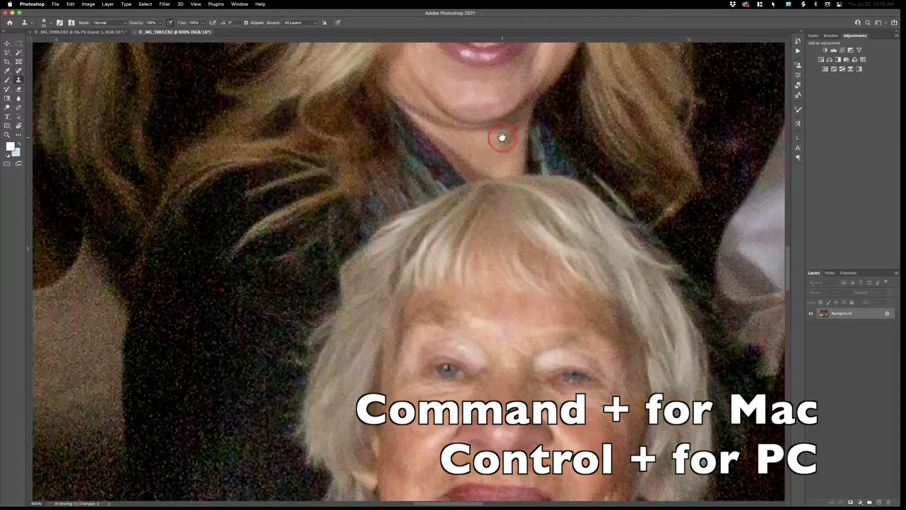
mouse_move(499, 138)
left_mouse_down()
mouse_move(443, 289)
mouse_move(457, 328)
mouse_move(470, 324)
left_mouse_up()
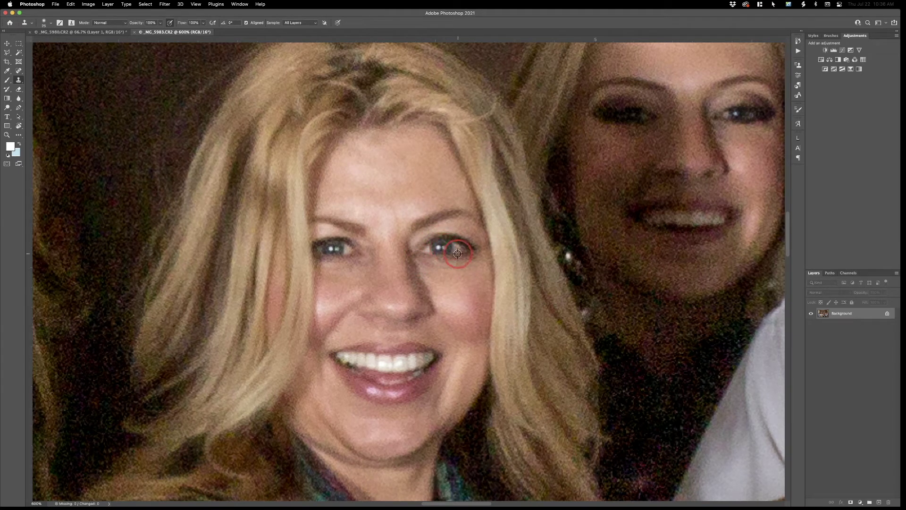
left_click(413, 232, "alt")
In _MG_5980.CR2, clone the sampled open eyes, brows and upper nose over the blonde woman's closed eyes on Layer 1.
left_click(86, 32)
left_click(283, 159)
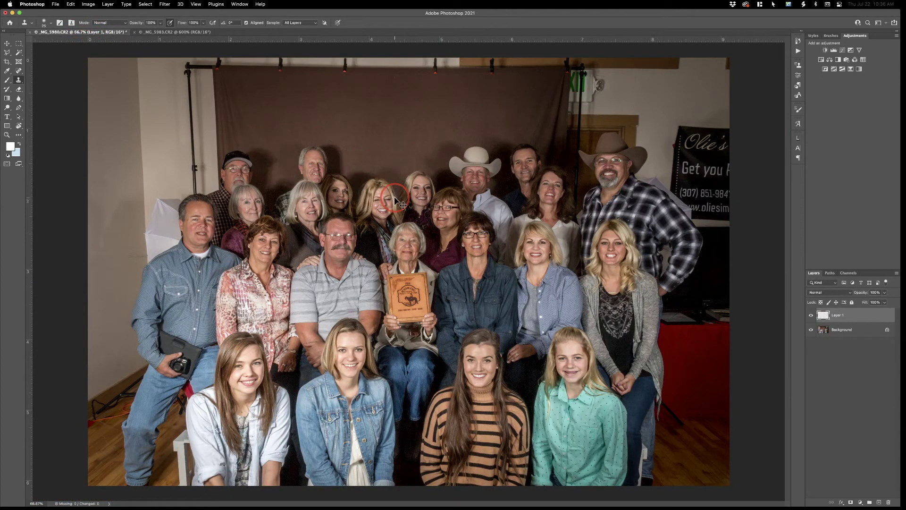
scroll(394, 196, "up", 10)
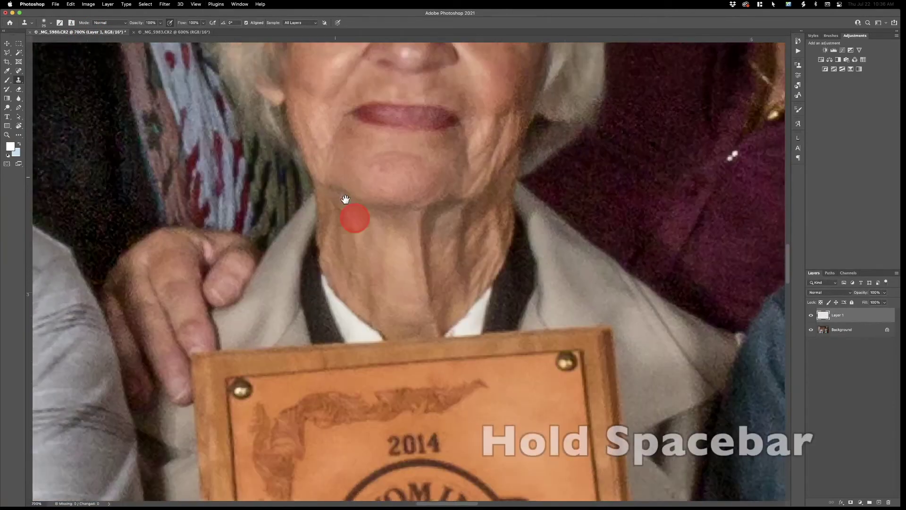
left_click_drag(345, 199, 401, 267)
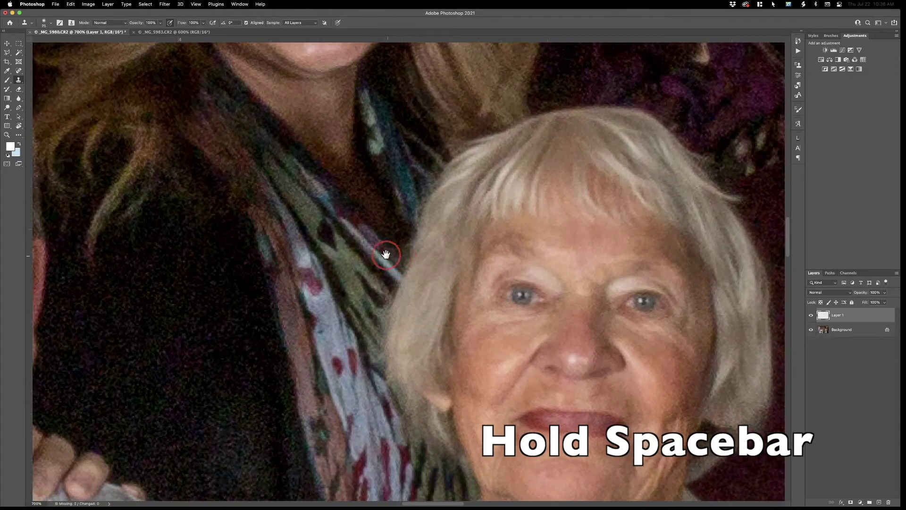
left_click(345, 125, "alt")
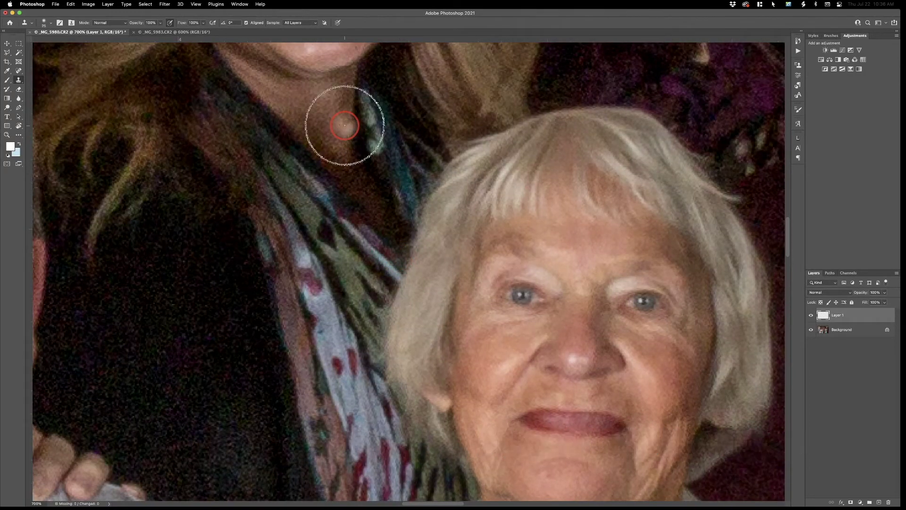
mouse_move(344, 123)
left_mouse_down()
mouse_move(325, 101)
mouse_move(398, 309)
mouse_move(420, 343)
left_mouse_up()
left_click(446, 243)
mouse_move(446, 243)
left_mouse_down()
mouse_move(417, 232)
mouse_move(420, 215)
mouse_move(409, 215)
mouse_move(415, 221)
mouse_move(422, 208)
mouse_move(414, 228)
left_mouse_up()
left_click(412, 223)
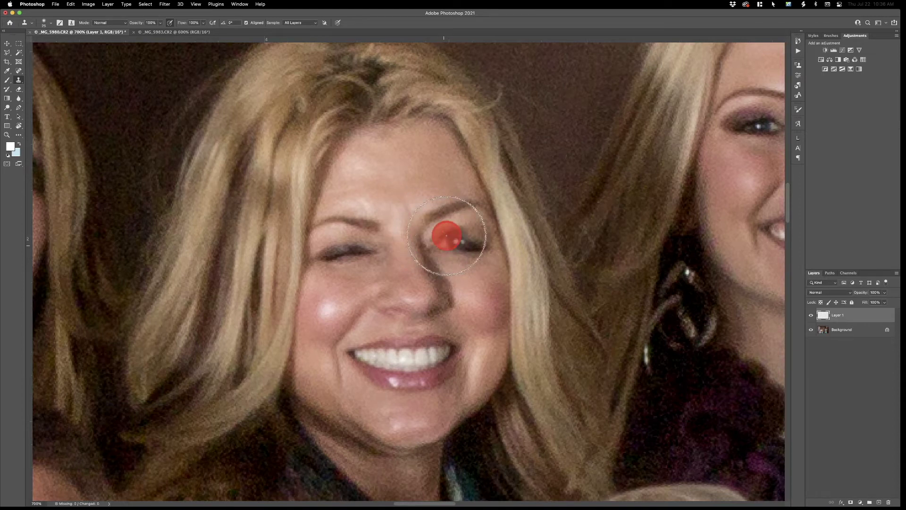
mouse_move(489, 245)
left_mouse_down()
mouse_move(374, 243)
mouse_move(387, 238)
mouse_move(360, 262)
mouse_move(342, 256)
mouse_move(348, 244)
mouse_move(335, 264)
mouse_move(321, 259)
mouse_move(322, 247)
mouse_move(332, 248)
mouse_move(319, 271)
mouse_move(302, 253)
mouse_move(331, 257)
mouse_move(291, 253)
mouse_move(365, 252)
left_mouse_up()
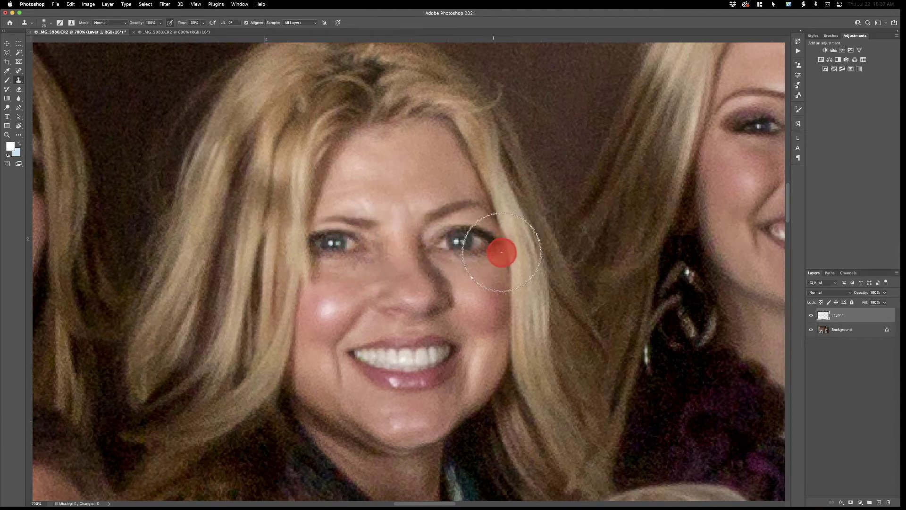
mouse_move(419, 246)
left_mouse_down()
mouse_move(359, 243)
mouse_move(322, 225)
mouse_move(297, 262)
mouse_move(303, 274)
mouse_move(312, 236)
mouse_move(335, 253)
mouse_move(401, 257)
left_mouse_up()
mouse_move(461, 239)
left_mouse_down()
mouse_move(488, 236)
mouse_move(472, 222)
mouse_move(485, 217)
mouse_move(452, 231)
mouse_move(295, 220)
mouse_move(325, 266)
mouse_move(320, 278)
mouse_move(383, 292)
mouse_move(444, 294)
mouse_move(519, 259)
mouse_move(509, 223)
mouse_move(488, 211)
mouse_move(500, 204)
mouse_move(470, 191)
mouse_move(285, 208)
mouse_move(302, 218)
mouse_move(304, 301)
mouse_move(338, 290)
mouse_move(403, 303)
mouse_move(389, 294)
mouse_move(515, 283)
mouse_move(505, 257)
mouse_move(509, 293)
mouse_move(484, 185)
mouse_move(298, 195)
mouse_move(311, 314)
mouse_move(459, 288)
mouse_move(371, 251)
mouse_move(275, 228)
mouse_move(313, 238)
mouse_move(317, 272)
mouse_move(441, 219)
mouse_move(500, 255)
mouse_move(516, 285)
mouse_move(392, 279)
mouse_move(519, 281)
left_mouse_up()
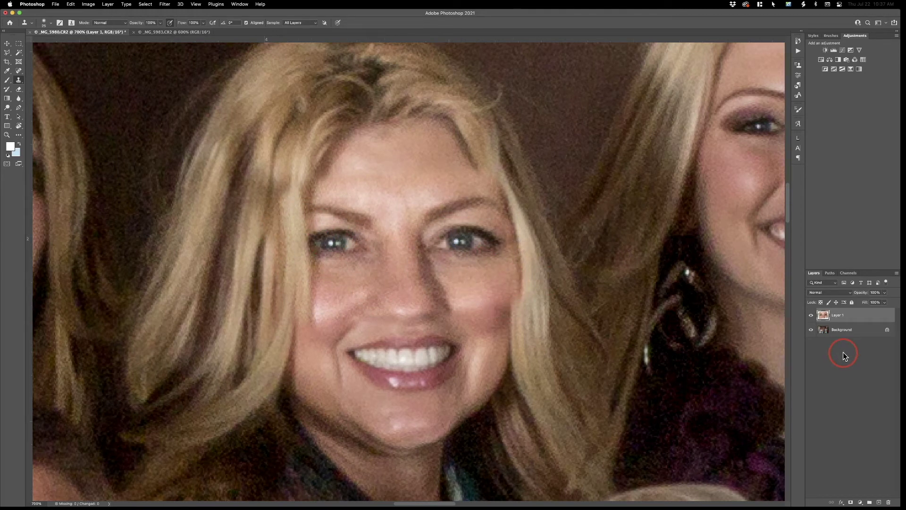
Check the cloned eye patch in isolation, and free-transform it to about 86% size, shifted slightly up and toward the image's right.
left_click(813, 333)
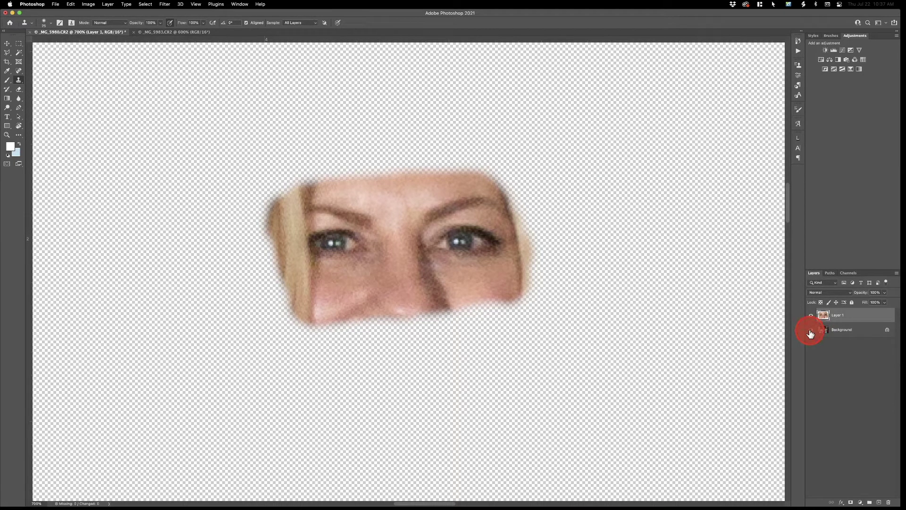
left_click(810, 329)
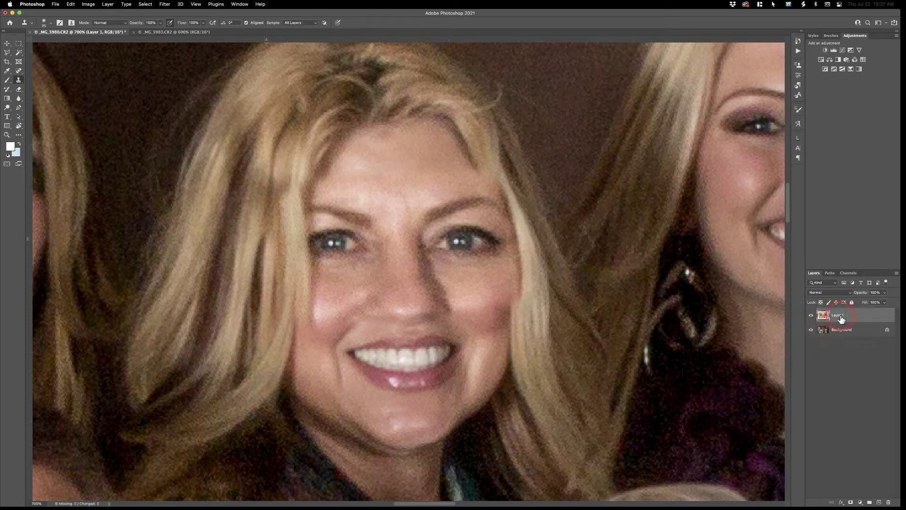
key("ctrl+t")
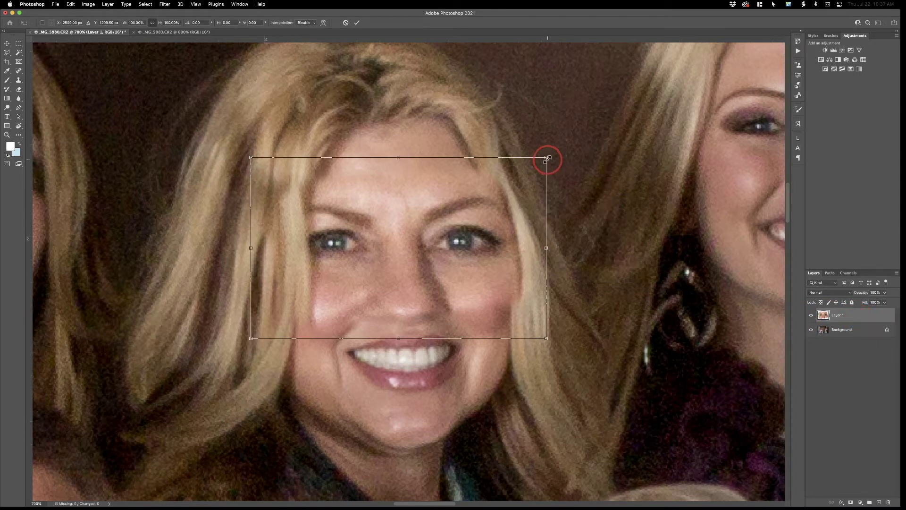
left_click_drag(546, 160, 532, 167)
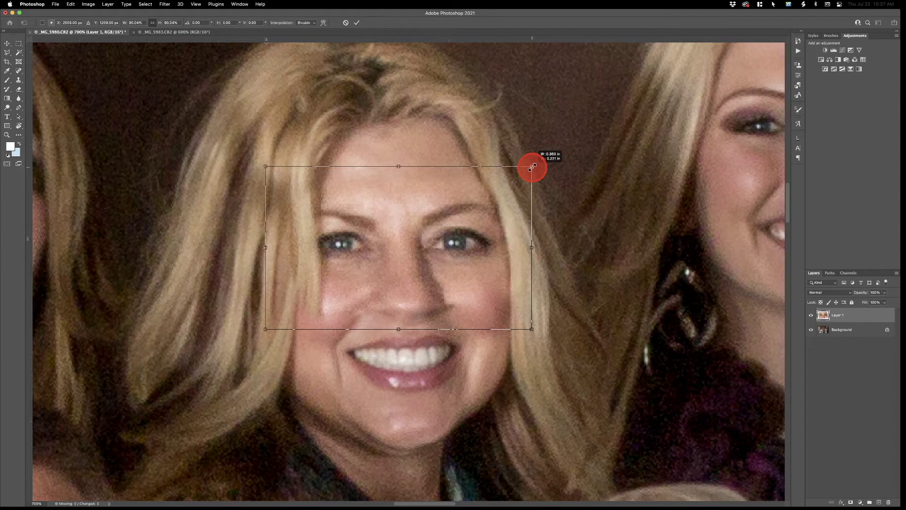
left_click_drag(531, 167, 537, 188)
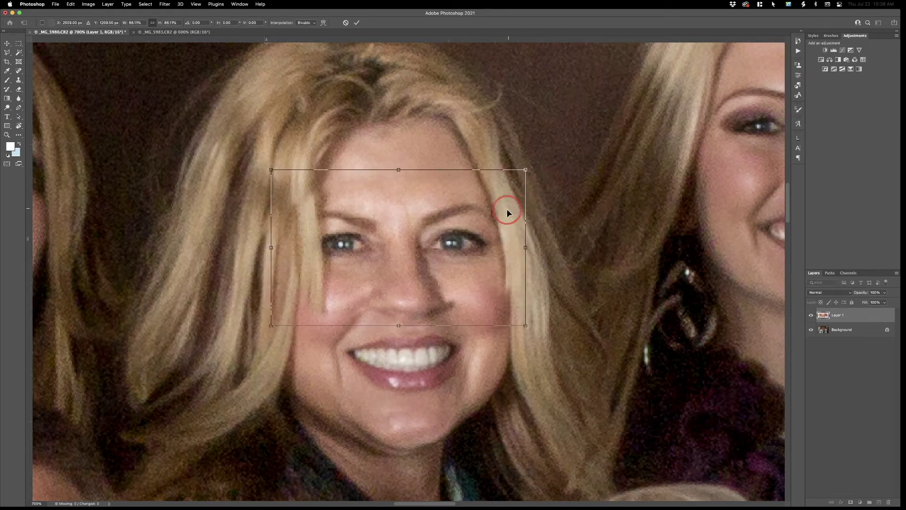
left_click_drag(504, 213, 473, 209)
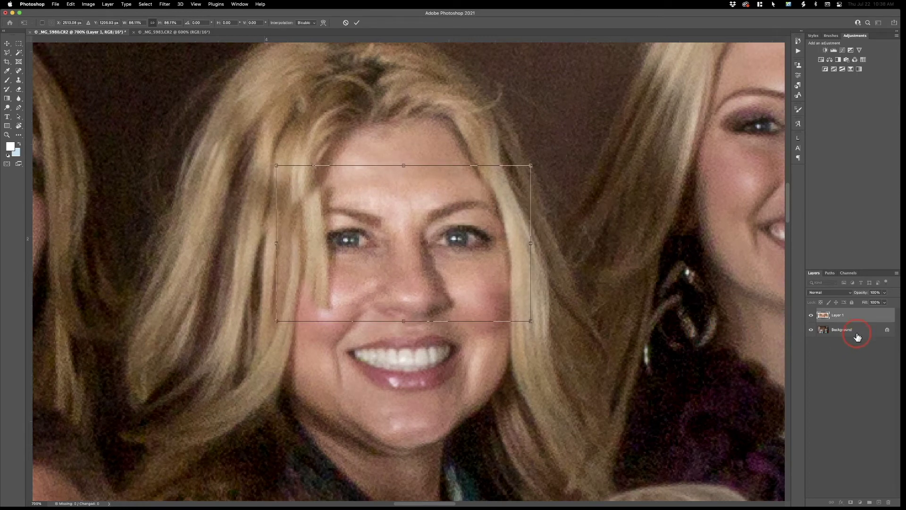
Rotate the eye patch about 2.6 degrees counterclockwise to match the face's tilt, adjusting the layer opacity to check the alignment.
mouse_move(862, 294)
left_mouse_down()
mouse_move(833, 299)
mouse_move(863, 302)
left_mouse_up()
left_click_drag(538, 159, 532, 151)
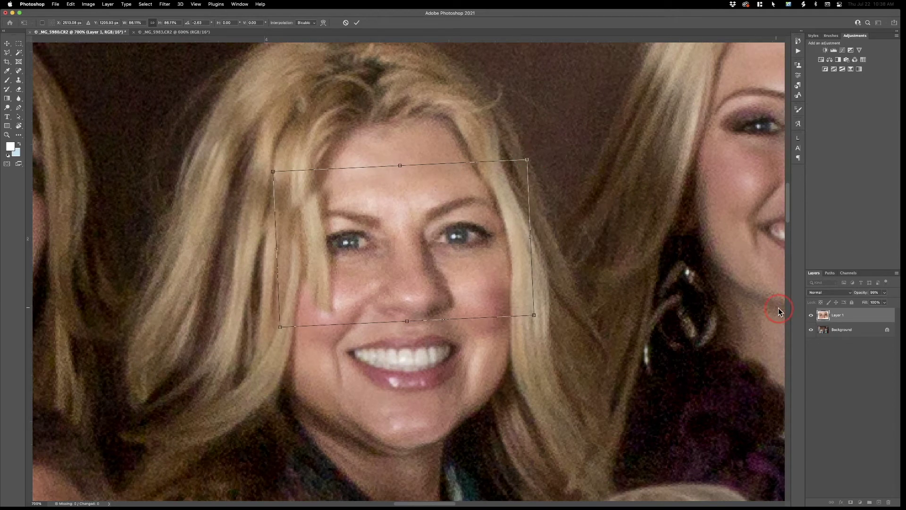
left_click_drag(862, 296, 885, 295)
Scale the eye patch to about 83%, nudge it slightly down, restore Layer 1 to 100% opacity and apply the transform.
left_click_drag(527, 158, 522, 163)
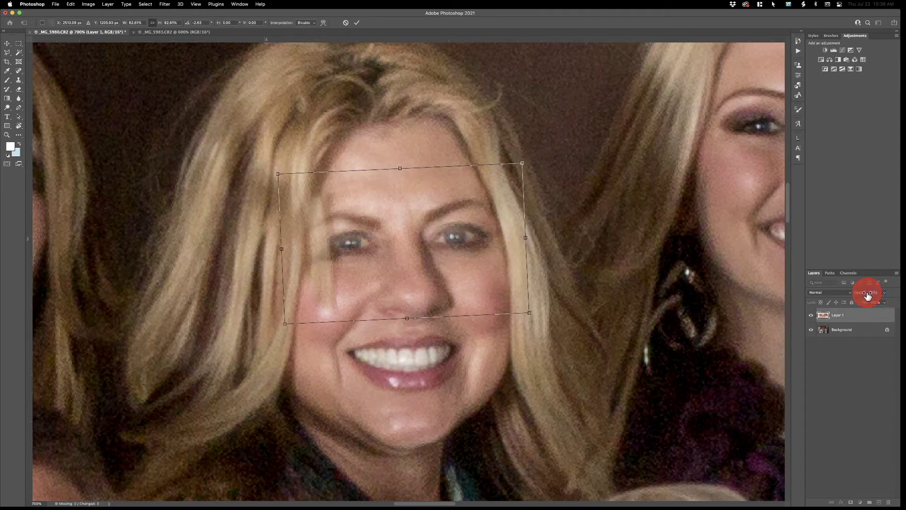
left_click_drag(860, 295, 881, 305)
left_click_drag(396, 267, 396, 271)
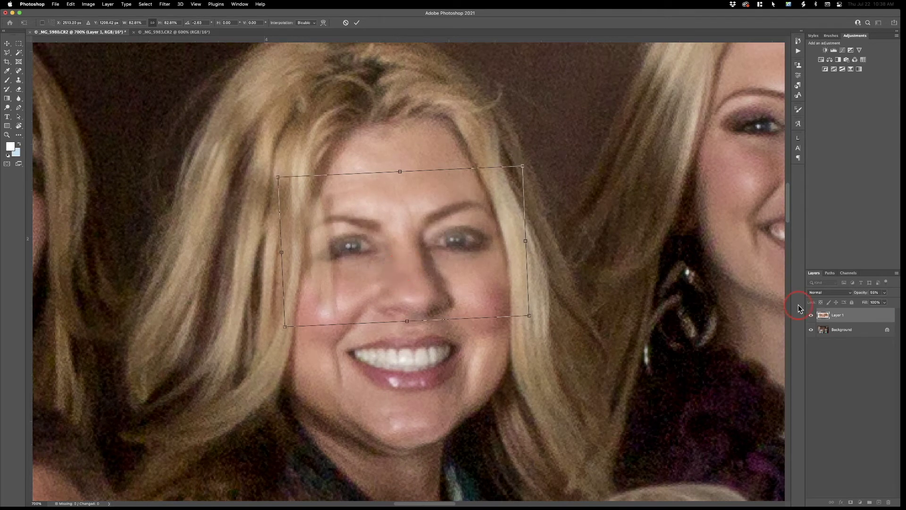
left_click_drag(863, 296, 882, 296)
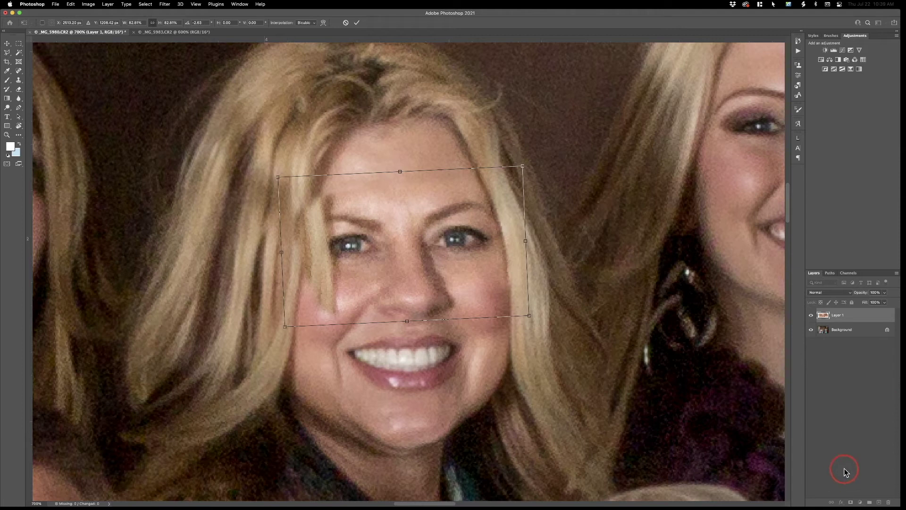
key("Return")
key("s")
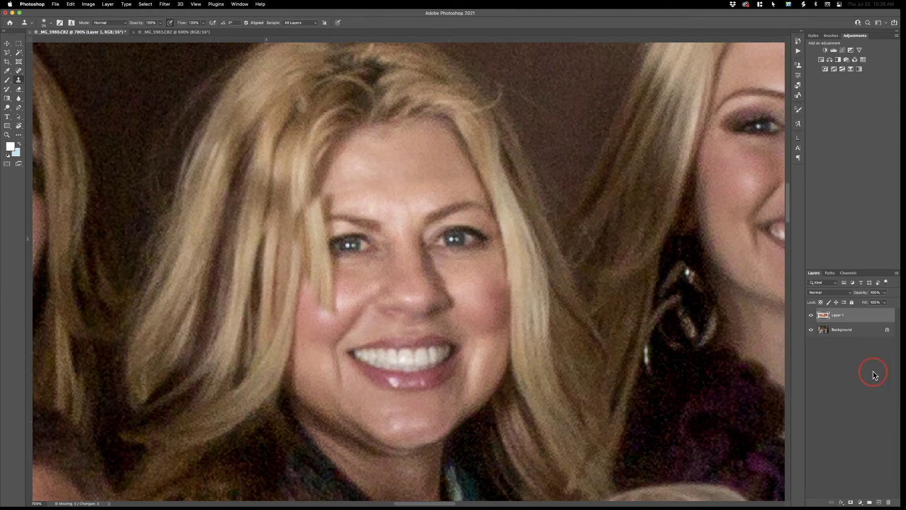
Add a layer mask to Layer 1 and ready a soft round brush with black for masking.
left_click(851, 503)
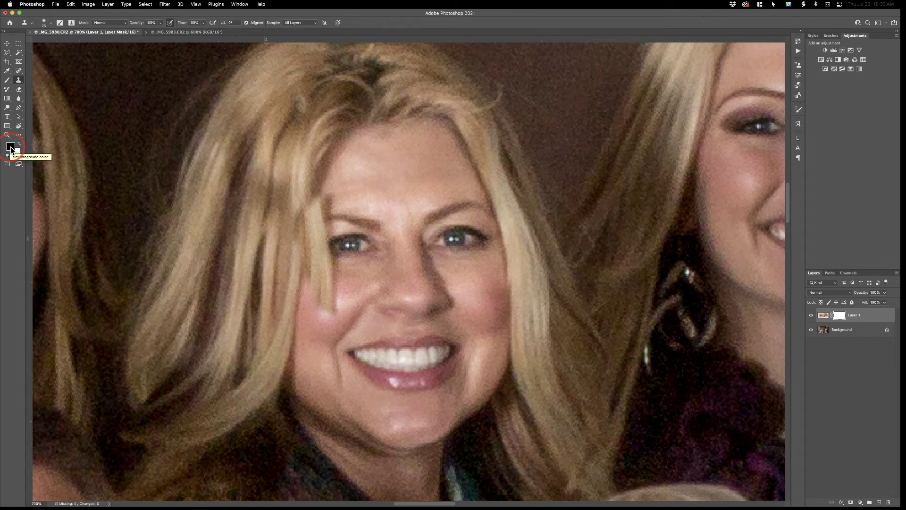
key("b")
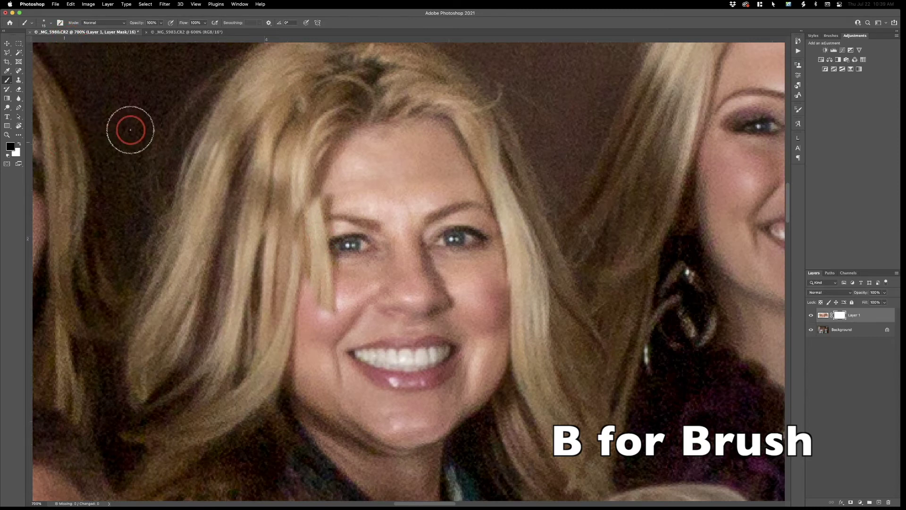
left_click(51, 23)
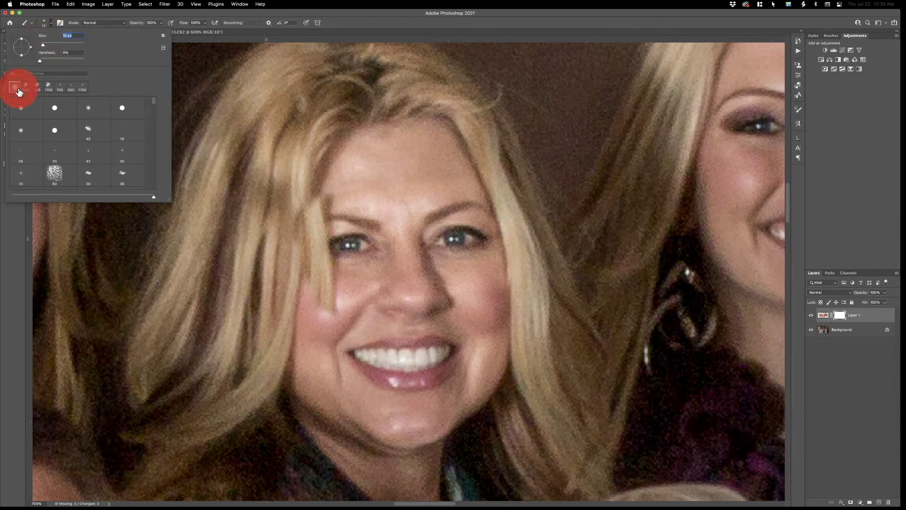
left_click(101, 14)
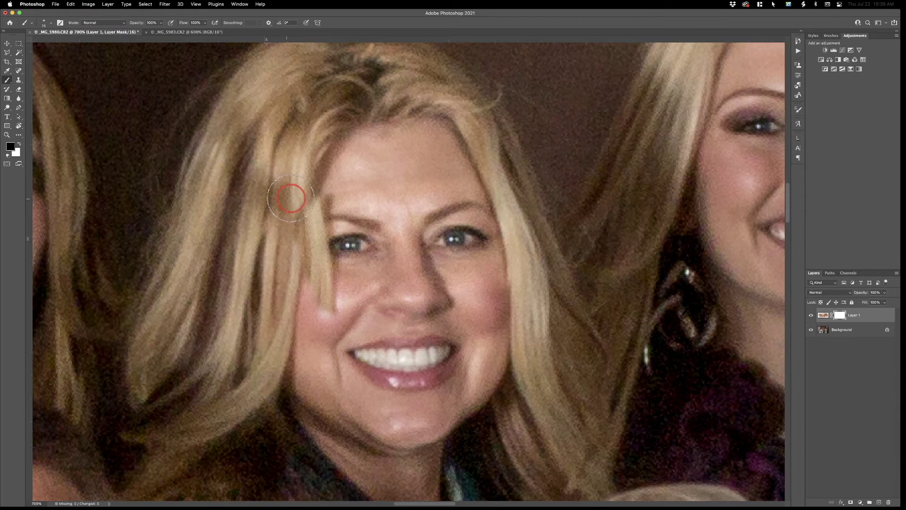
Paint black on Layer 1's mask to remove the cloned hair strands and hard edge beside the image-left eye.
left_click(324, 307)
mouse_move(324, 308)
left_mouse_down()
mouse_move(327, 287)
mouse_move(334, 308)
mouse_move(351, 300)
mouse_move(313, 285)
mouse_move(322, 285)
mouse_move(303, 271)
mouse_move(330, 281)
mouse_move(314, 272)
mouse_move(333, 268)
mouse_move(308, 265)
left_mouse_up()
mouse_move(320, 231)
left_mouse_down()
mouse_move(313, 212)
mouse_move(307, 220)
mouse_move(325, 186)
mouse_move(302, 213)
mouse_move(298, 259)
mouse_move(306, 220)
mouse_move(317, 241)
left_mouse_up()
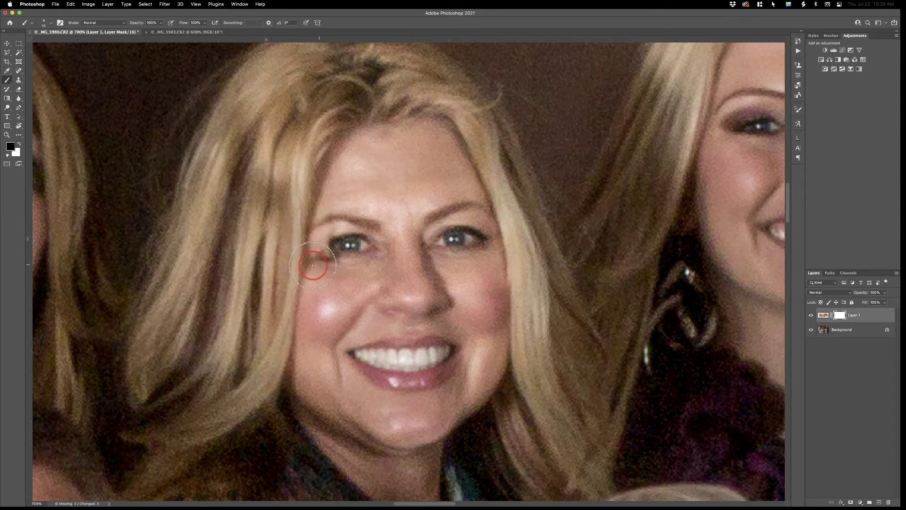
left_click_drag(328, 246, 334, 291)
mouse_move(328, 229)
left_mouse_down()
mouse_move(317, 251)
mouse_move(334, 284)
left_mouse_up()
Mask out the patch edges around the nose, cheeks and hairline so they blend into the original face.
left_click_drag(482, 314, 408, 289)
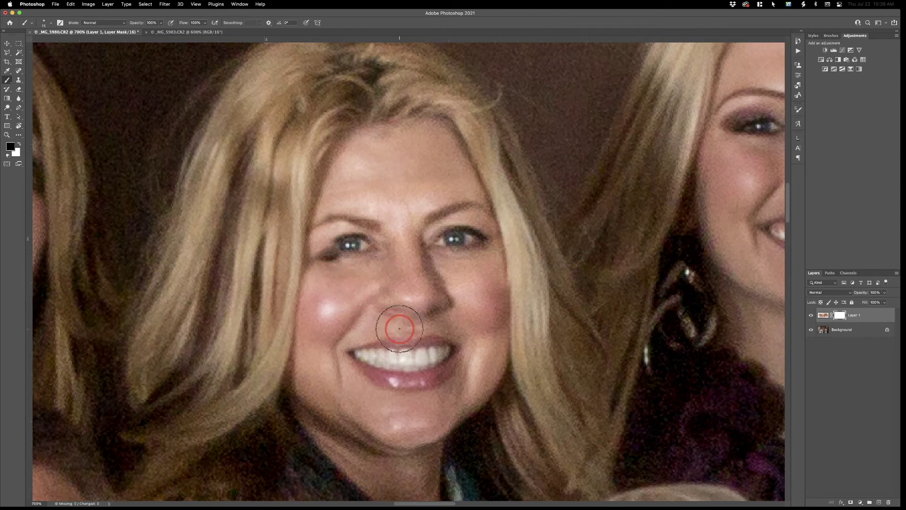
mouse_move(480, 310)
left_mouse_down()
mouse_move(405, 275)
mouse_move(401, 201)
mouse_move(352, 189)
mouse_move(366, 198)
mouse_move(356, 200)
mouse_move(408, 202)
mouse_move(461, 182)
mouse_move(418, 202)
mouse_move(427, 208)
left_mouse_up()
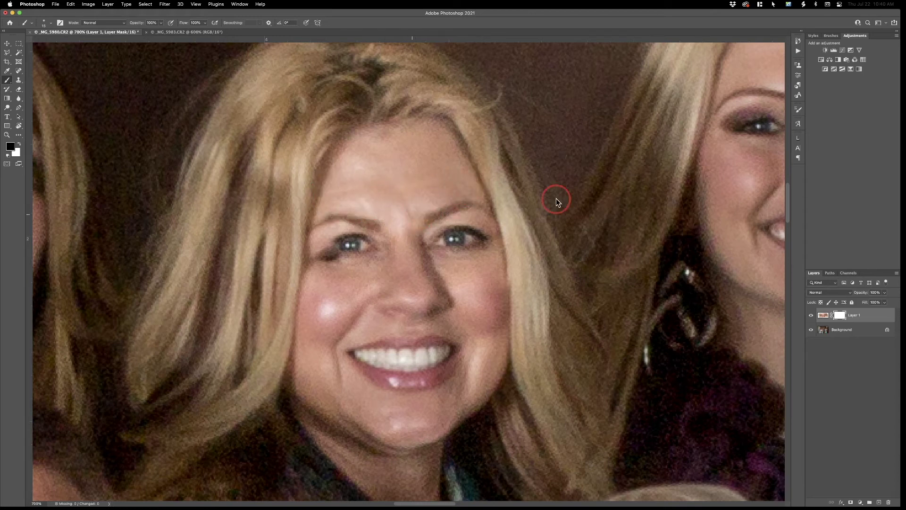
mouse_move(474, 276)
left_mouse_down()
mouse_move(442, 280)
mouse_move(479, 277)
mouse_move(472, 290)
mouse_move(484, 288)
mouse_move(442, 286)
mouse_move(480, 310)
mouse_move(431, 293)
mouse_move(415, 259)
mouse_move(401, 283)
mouse_move(325, 291)
mouse_move(378, 276)
mouse_move(322, 293)
mouse_move(326, 316)
left_mouse_up()
mouse_move(511, 267)
left_mouse_down()
mouse_move(506, 214)
mouse_move(512, 318)
mouse_move(516, 273)
mouse_move(496, 199)
mouse_move(506, 233)
mouse_move(475, 171)
mouse_move(431, 190)
mouse_move(493, 178)
left_mouse_up()
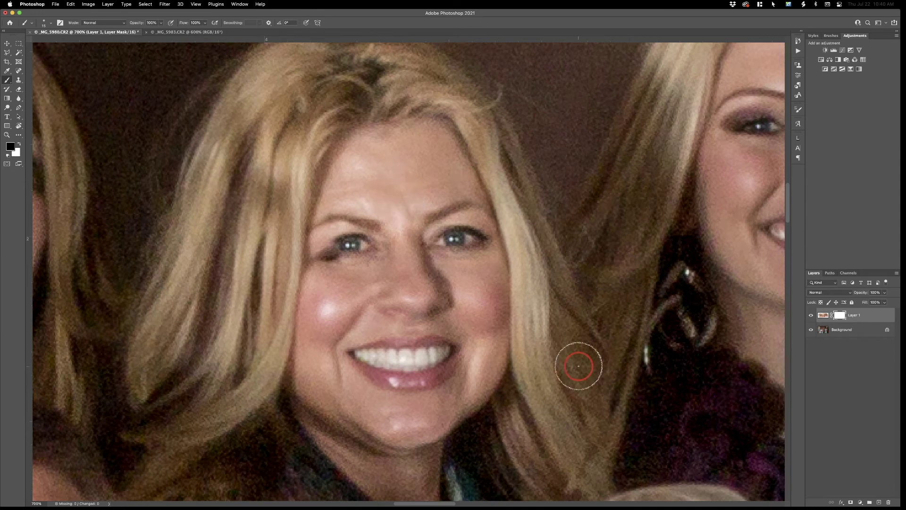
Compare the face with Layer 1 hidden and shown, examining the nose, forehead and eye areas.
left_click(812, 315)
left_click(812, 315)
left_click(812, 316)
left_click(812, 316)
mouse_move(404, 307)
left_mouse_down()
mouse_move(390, 299)
mouse_move(386, 311)
mouse_move(378, 291)
mouse_move(451, 295)
left_mouse_up()
left_click(811, 317)
left_click(811, 317)
left_click(811, 317)
left_click(812, 317)
left_click(811, 317)
left_click(811, 317)
left_click_drag(407, 182, 463, 186)
left_click(813, 317)
left_click(812, 317)
left_click(812, 317)
left_click(812, 317)
left_click(812, 317)
left_click(812, 317)
mouse_move(358, 228)
left_mouse_down()
mouse_move(324, 212)
mouse_move(388, 220)
mouse_move(333, 208)
mouse_move(375, 203)
left_mouse_up()
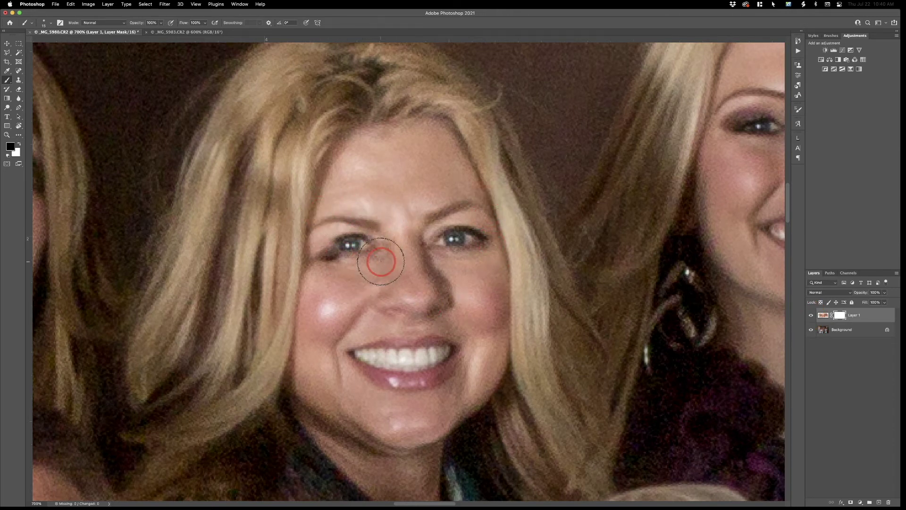
Create a new layer above Layer 1 and set the Clone Stamp's clone source to flip horizontally.
left_click(878, 502)
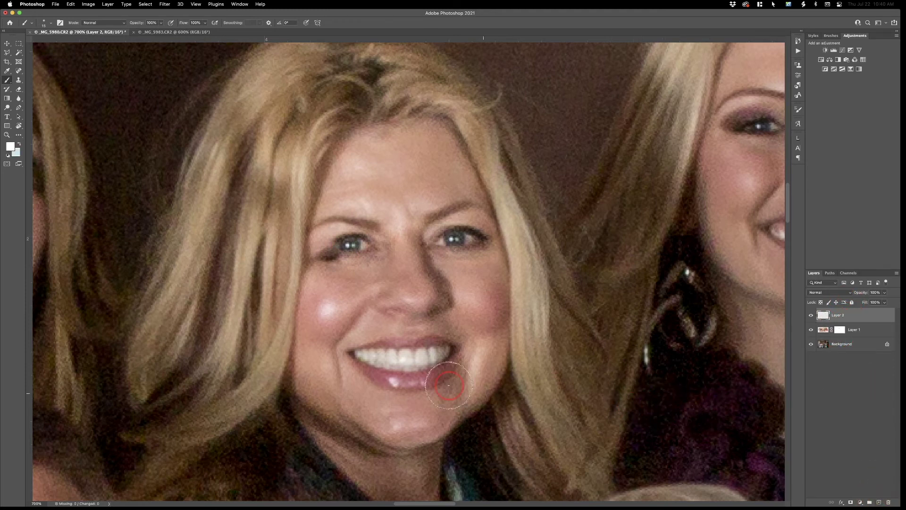
key("s")
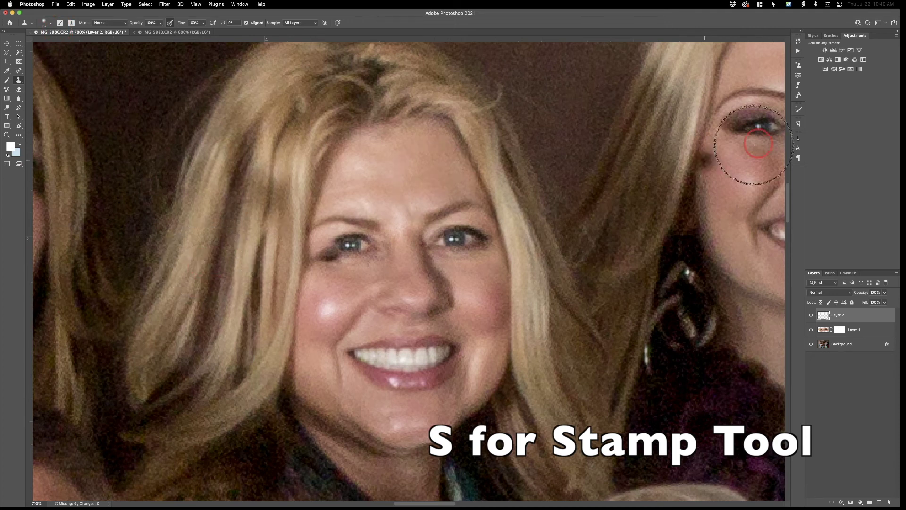
left_click(797, 66)
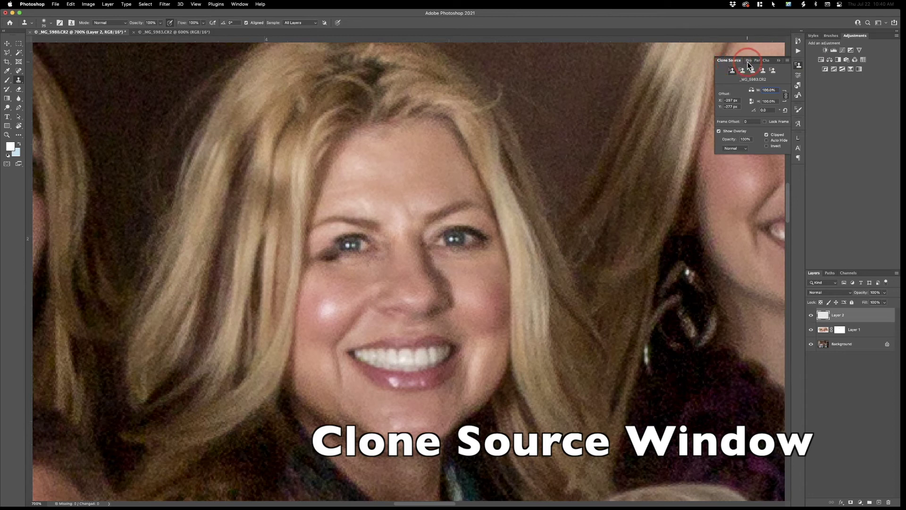
left_click(238, 4)
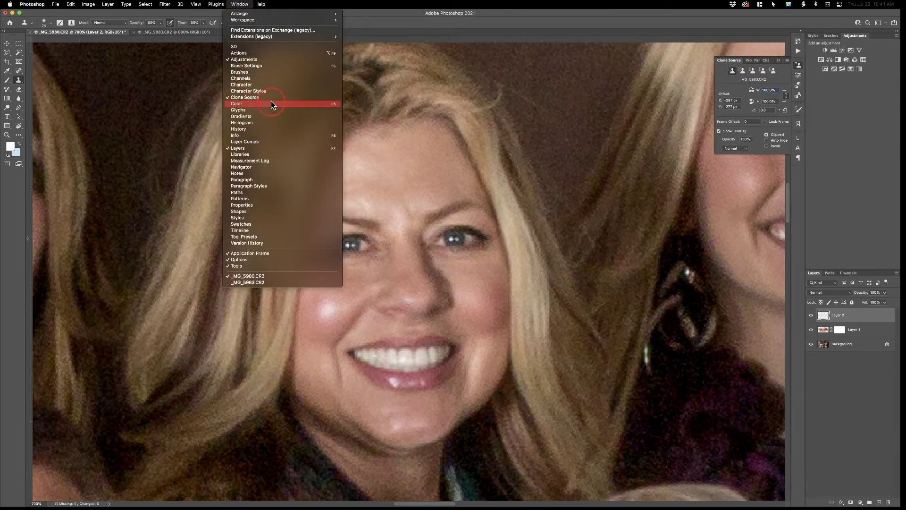
left_click(732, 75)
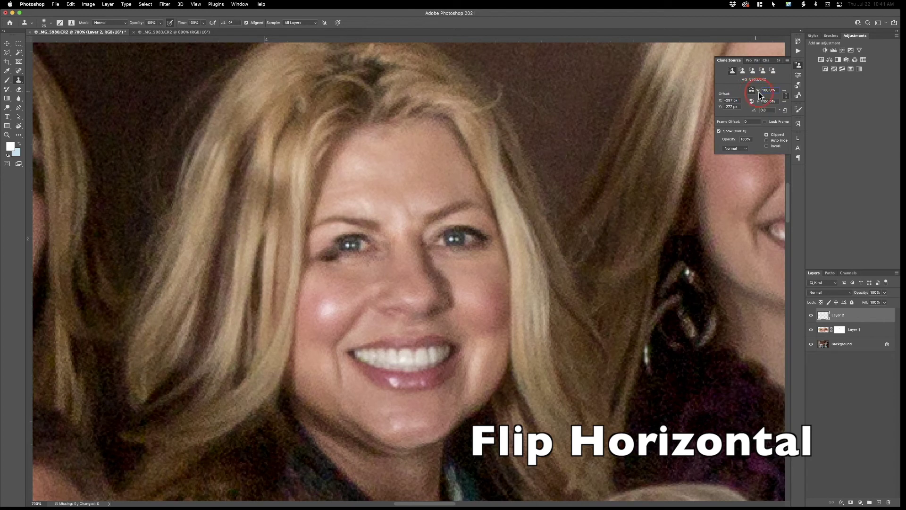
left_click(779, 60)
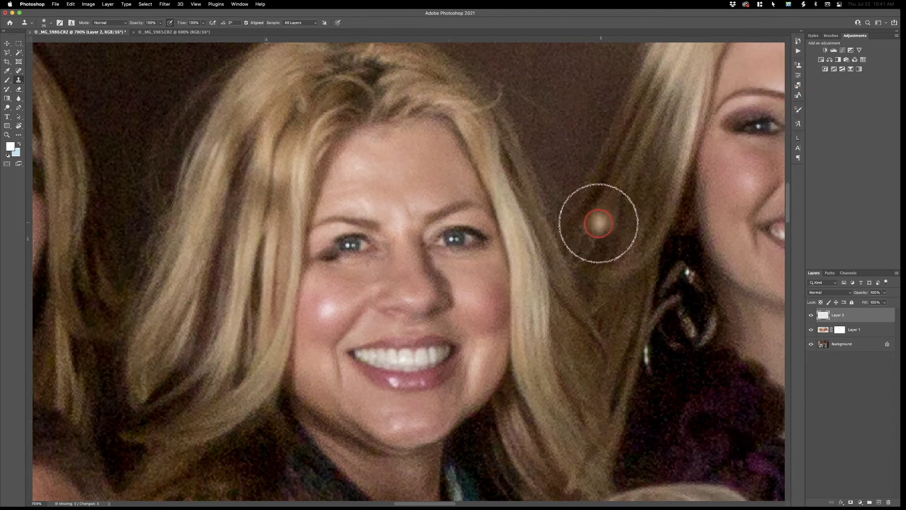
Sample the clean image-right eye, clone its mirrored copy over the damaged image-left eye on Layer 2, and compare with the layer hidden.
scroll(562, 247, "up", 3)
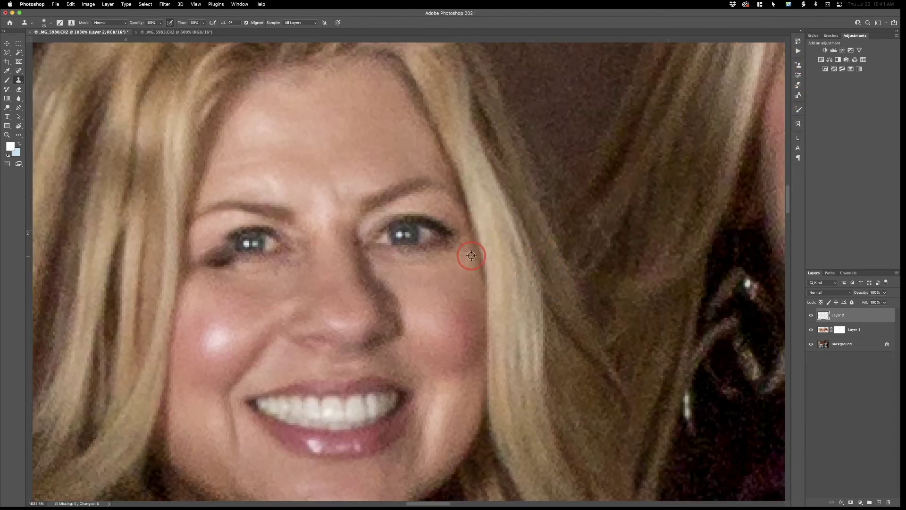
left_click(420, 233, "alt")
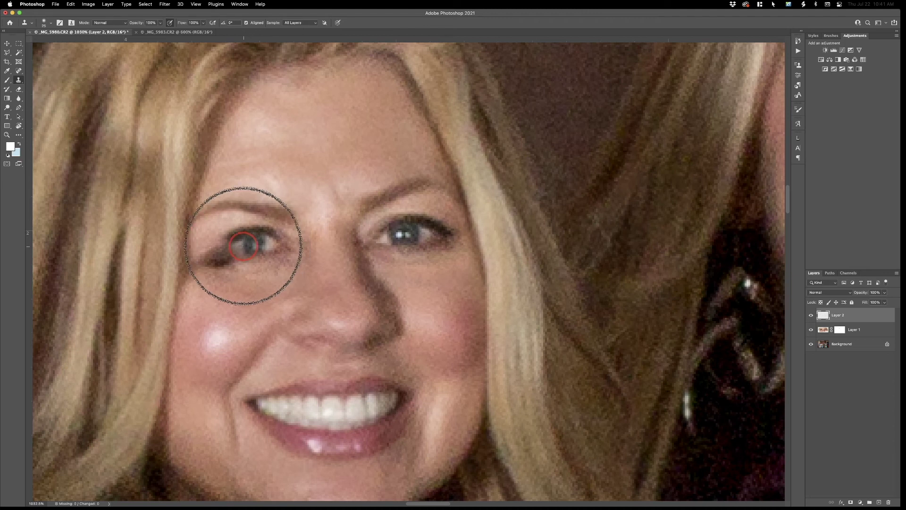
mouse_move(234, 244)
left_mouse_down()
mouse_move(201, 262)
mouse_move(231, 261)
mouse_move(193, 259)
mouse_move(208, 243)
mouse_move(224, 238)
mouse_move(223, 258)
mouse_move(233, 259)
mouse_move(218, 263)
mouse_move(233, 263)
mouse_move(200, 272)
mouse_move(201, 241)
mouse_move(195, 280)
mouse_move(209, 249)
left_mouse_up()
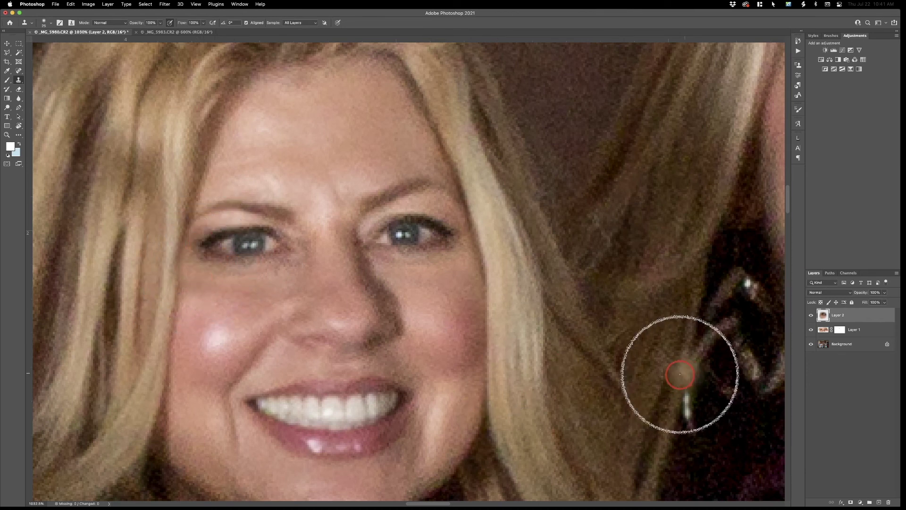
mouse_move(198, 266)
left_mouse_down()
mouse_move(211, 245)
mouse_move(203, 273)
mouse_move(188, 261)
mouse_move(207, 244)
mouse_move(221, 258)
mouse_move(204, 273)
mouse_move(192, 251)
mouse_move(216, 300)
left_mouse_up()
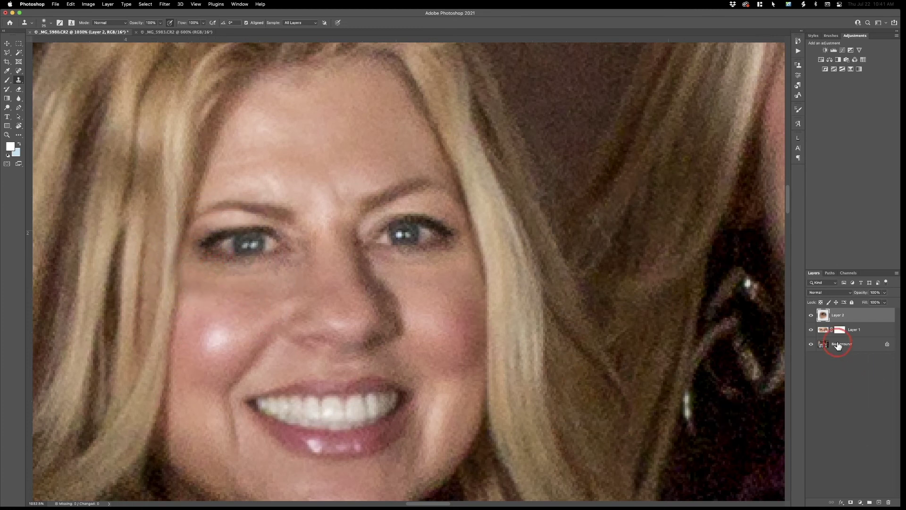
left_click(812, 315)
left_click(812, 315)
left_click(812, 315)
left_click(812, 315)
Add a Curves adjustment clipped to Layer 2 and slightly brighten the cloned eye using shadow, midtone and highlight points.
left_click(843, 50)
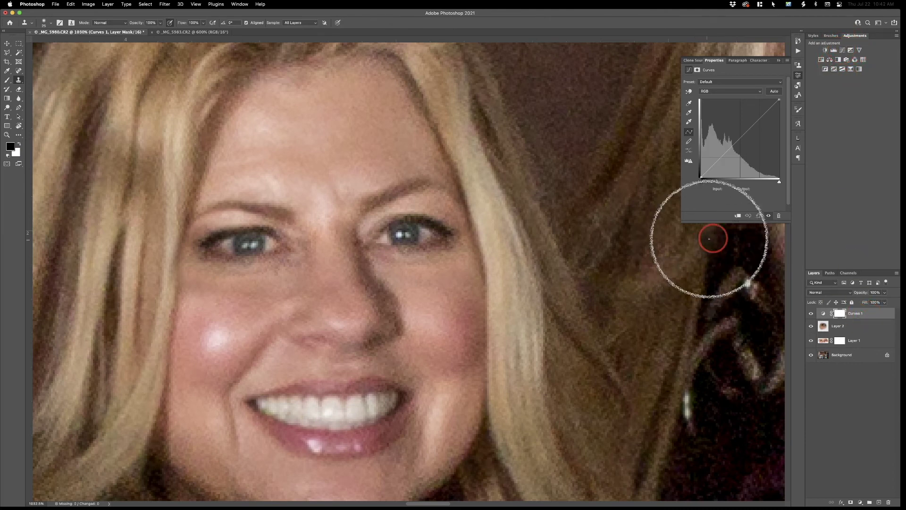
left_click(738, 217)
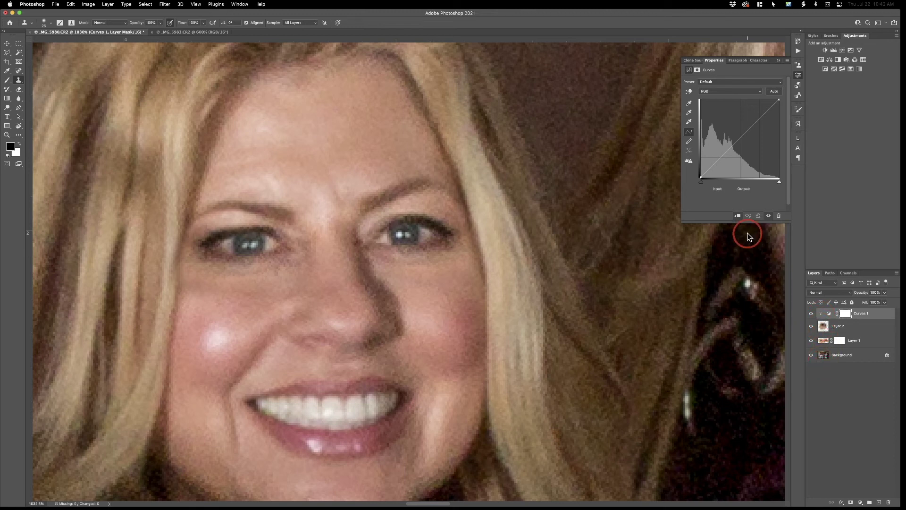
left_click(727, 152)
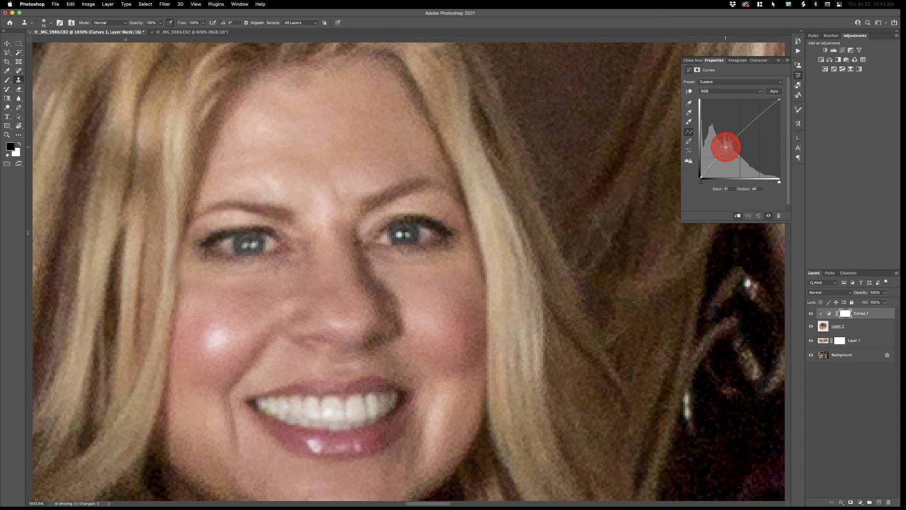
left_click(757, 119)
left_click_drag(716, 156, 712, 161)
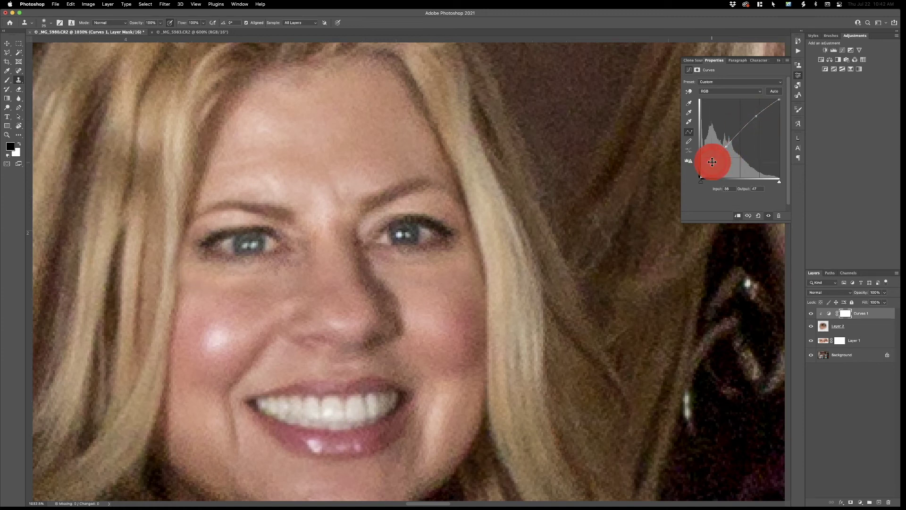
left_click(729, 147)
left_click_drag(756, 116, 757, 118)
left_click_drag(712, 162, 755, 115)
left_click(730, 145)
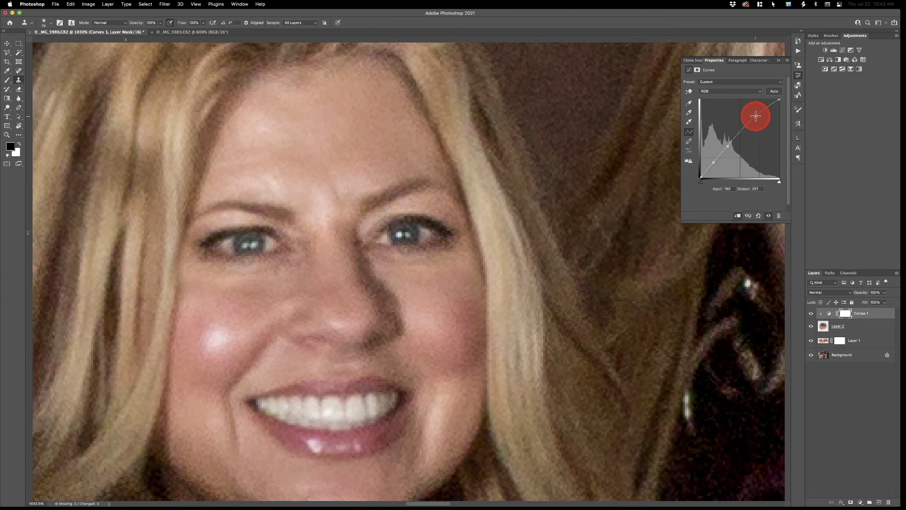
left_click(851, 252)
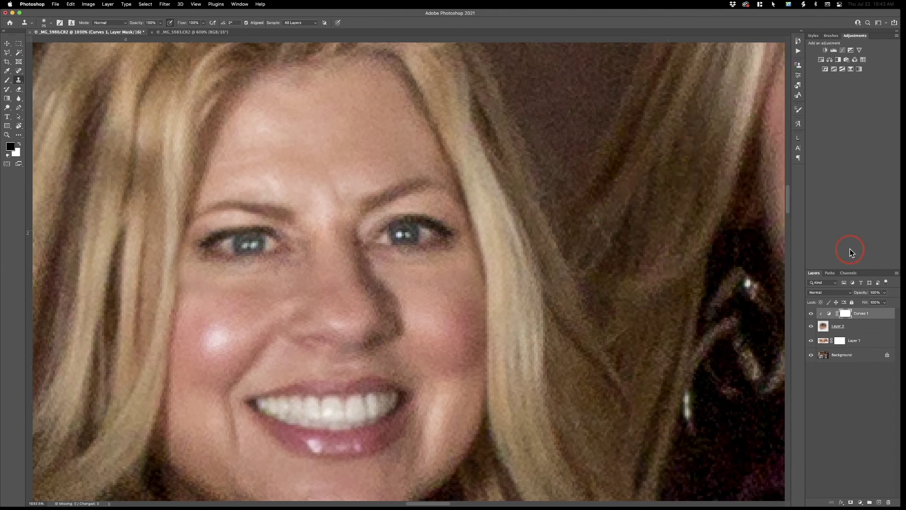
Select Curves 1, Layer 2 and Layer 1 together and rotate them about 1.2 degrees counterclockwise to match the face's tilt.
left_click(873, 327)
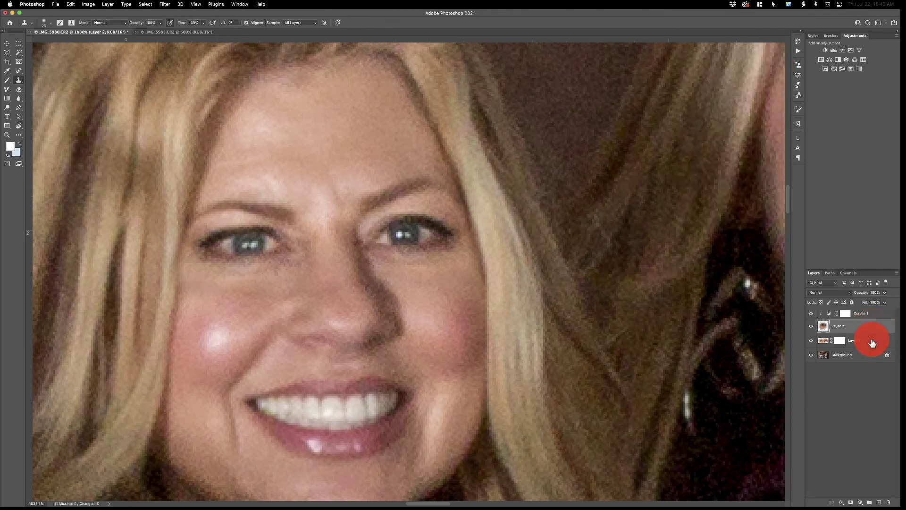
left_click(883, 317)
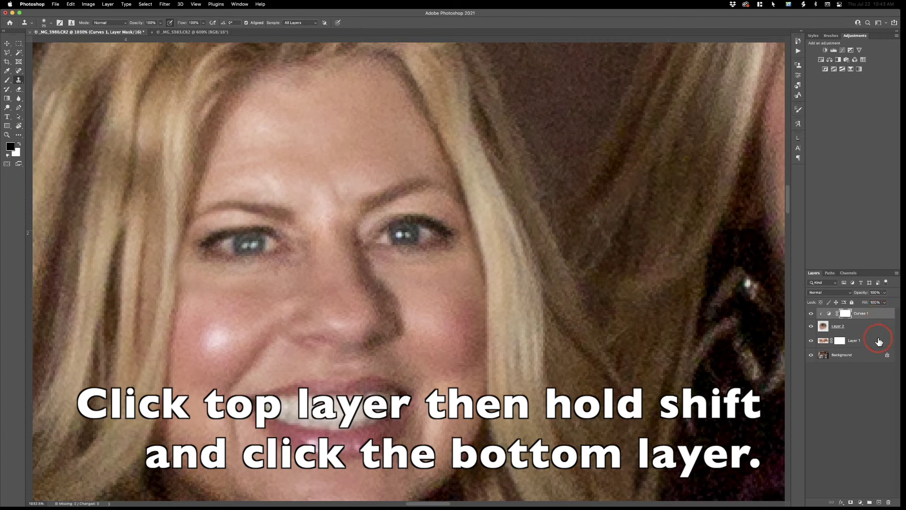
left_click(879, 340, "shift")
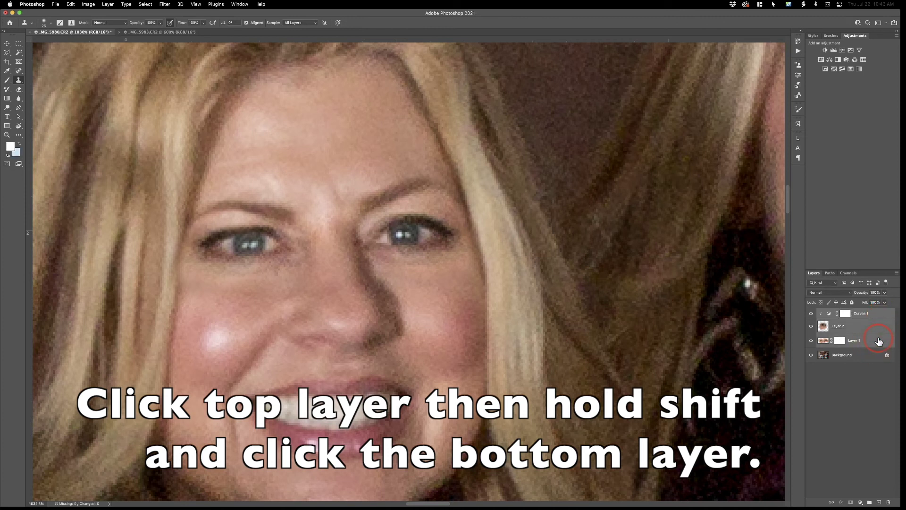
key("super+t")
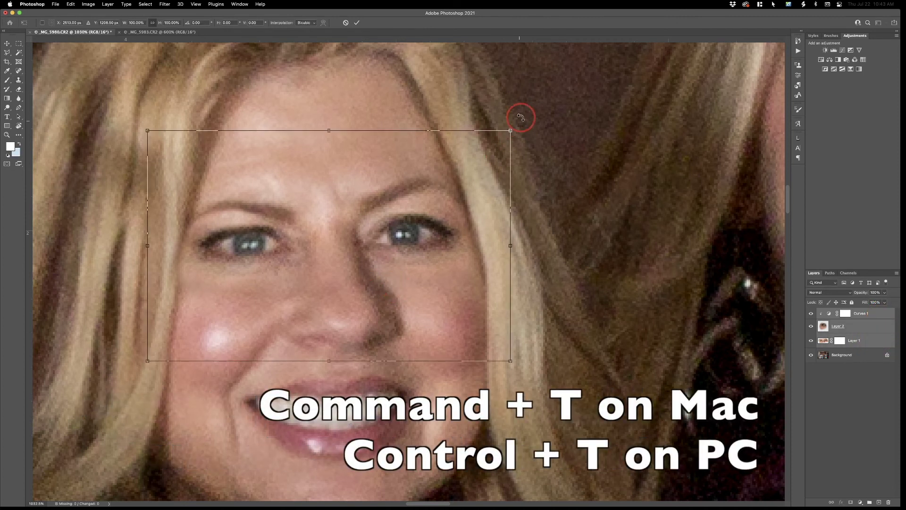
left_click_drag(520, 125, 519, 122)
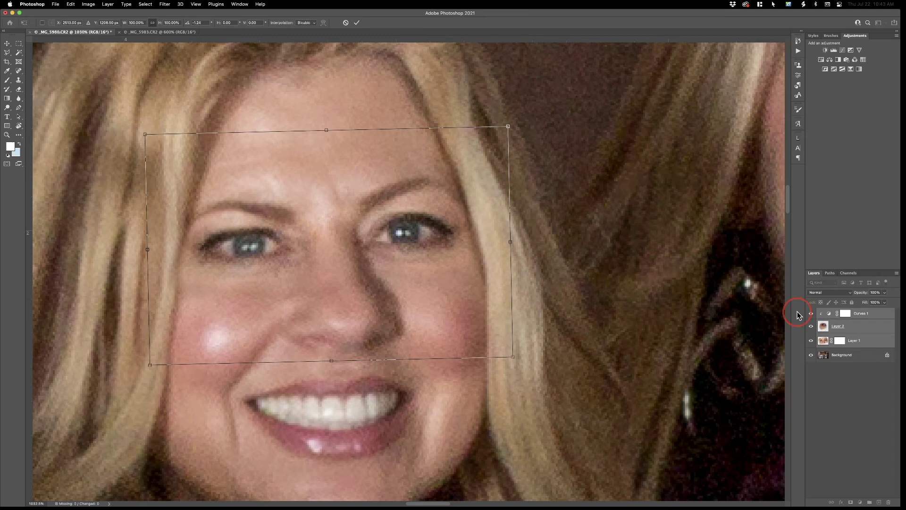
key("Return")
key("s")
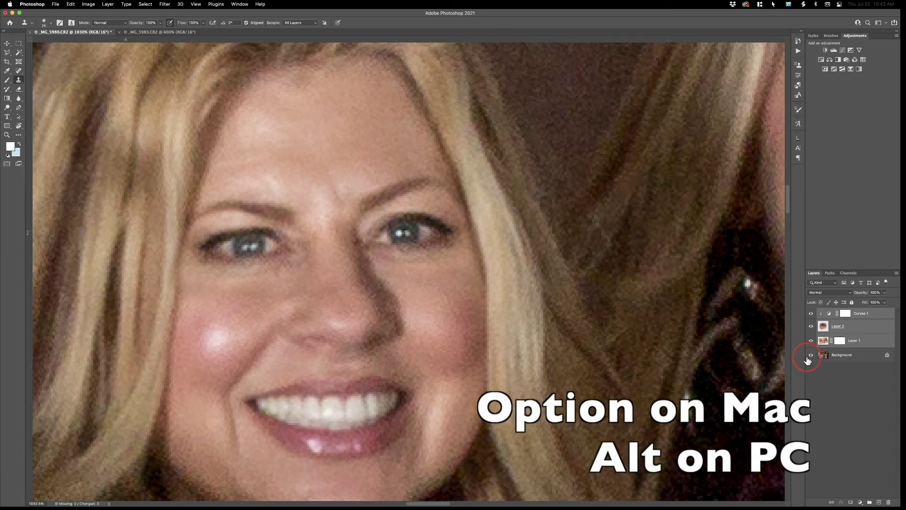
Compare the retouched face with the original by repeatedly hiding and showing every layer except Background.
left_click(811, 355, "alt")
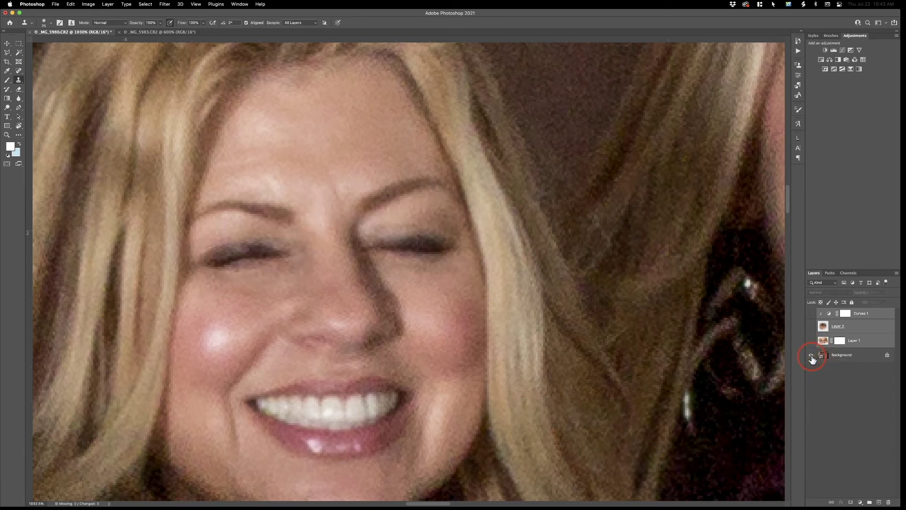
left_click(811, 355, "alt")
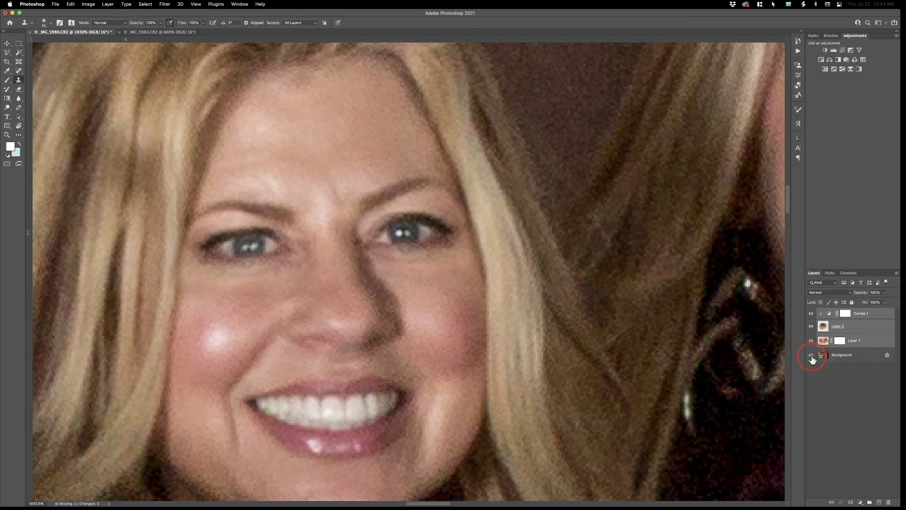
left_click(811, 356, "alt")
left_click(811, 355, "alt")
left_click(811, 355, "alt")
left_click(811, 356, "alt")
left_click(811, 355, "alt")
left_click(811, 356, "alt")
left_click(811, 356, "alt")
left_click(811, 356, "alt")
left_click(811, 356, "alt")
left_click(811, 356, "alt")
left_click(811, 356, "alt")
left_click(811, 356, "alt")
left_click(812, 356, "alt")
Brush black on Layer 1's mask over the hair and cheek edge beside the image-left eye.
left_click(840, 341)
key("b")
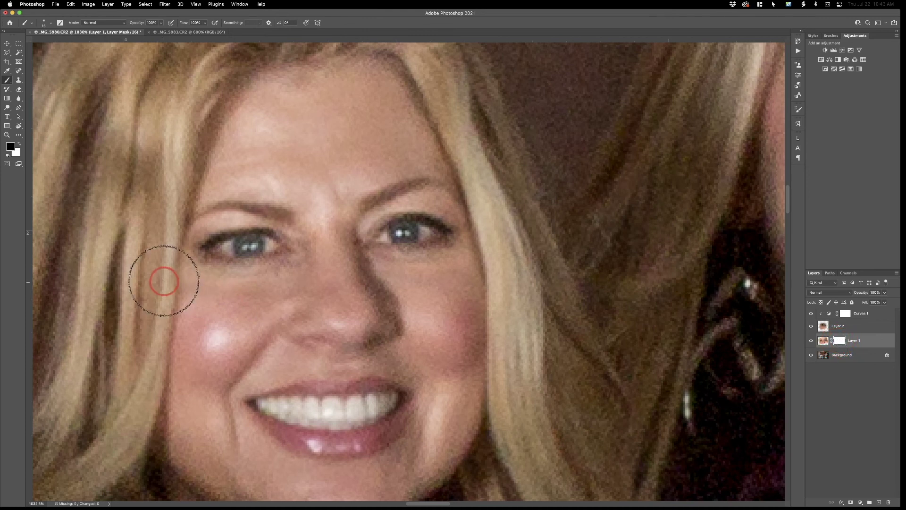
left_click(149, 255)
mouse_move(149, 255)
left_mouse_down()
mouse_move(160, 319)
mouse_move(158, 266)
mouse_move(255, 382)
mouse_move(243, 347)
mouse_move(212, 333)
mouse_move(231, 366)
mouse_move(248, 373)
mouse_move(276, 337)
mouse_move(203, 340)
left_mouse_up()
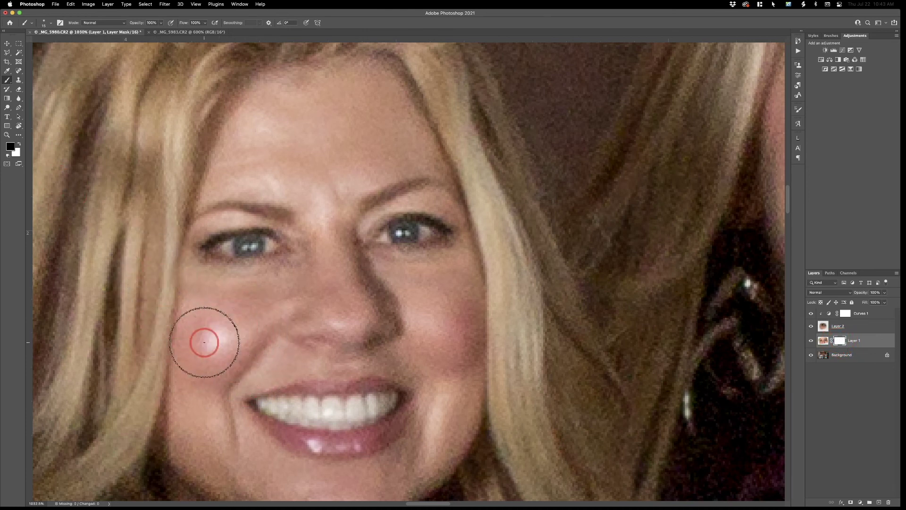
left_click(165, 312)
left_click_drag(165, 313, 176, 184)
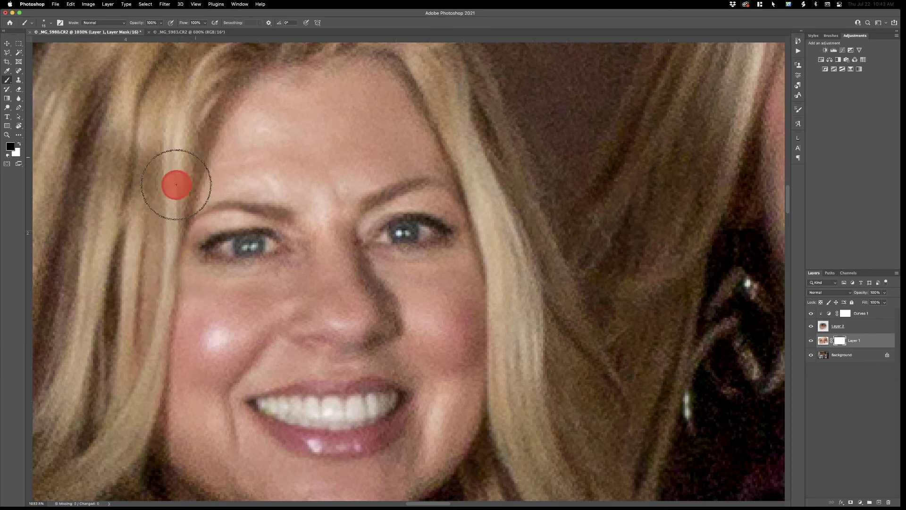
Add a layer mask to Layer 2 and brush black over the cloned area's edge along the hair and cheek.
left_click(823, 332)
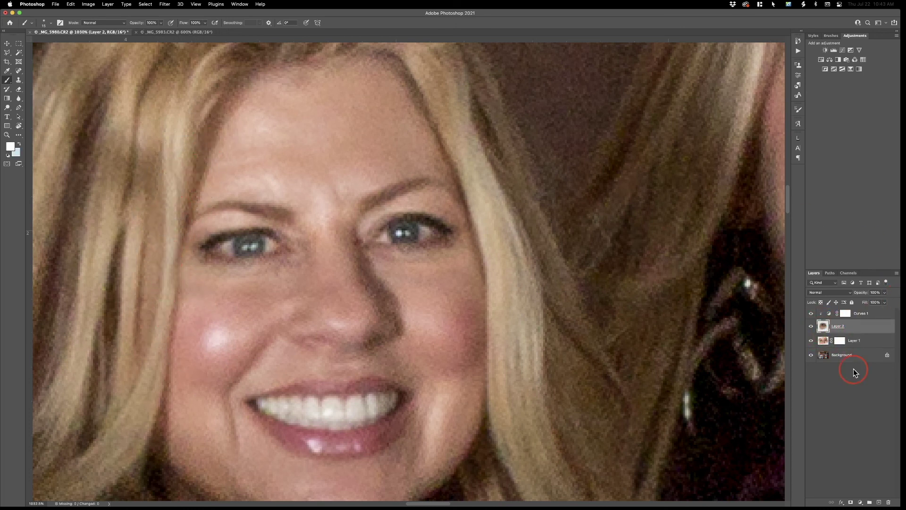
left_click(851, 502)
left_click(219, 317)
left_click(182, 195)
mouse_move(182, 195)
left_mouse_down()
mouse_move(158, 252)
mouse_move(171, 297)
mouse_move(176, 303)
mouse_move(172, 233)
mouse_move(179, 219)
mouse_move(175, 280)
mouse_move(188, 216)
mouse_move(170, 272)
mouse_move(175, 296)
mouse_move(175, 284)
mouse_move(191, 298)
mouse_move(171, 256)
mouse_move(177, 270)
mouse_move(187, 197)
mouse_move(182, 231)
mouse_move(199, 209)
mouse_move(173, 250)
mouse_move(177, 276)
mouse_move(201, 301)
mouse_move(182, 297)
mouse_move(186, 306)
mouse_move(206, 302)
mouse_move(183, 292)
mouse_move(194, 284)
mouse_move(219, 290)
mouse_move(166, 281)
mouse_move(199, 339)
mouse_move(259, 370)
left_mouse_up()
Refine Layer 2's mask at the image-left hairline with a smaller brush, restoring with white and hiding with black.
key("bracketleft")
key("bracketleft")
key("bracketleft")
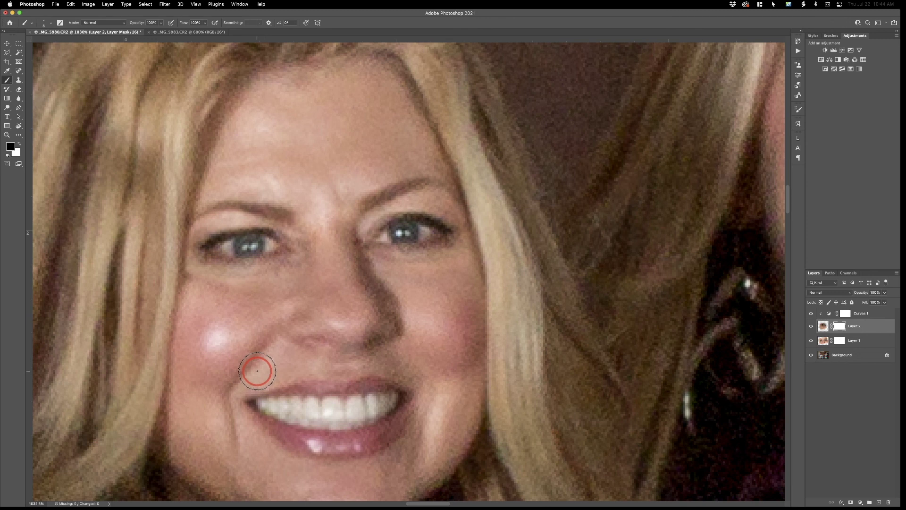
key("x")
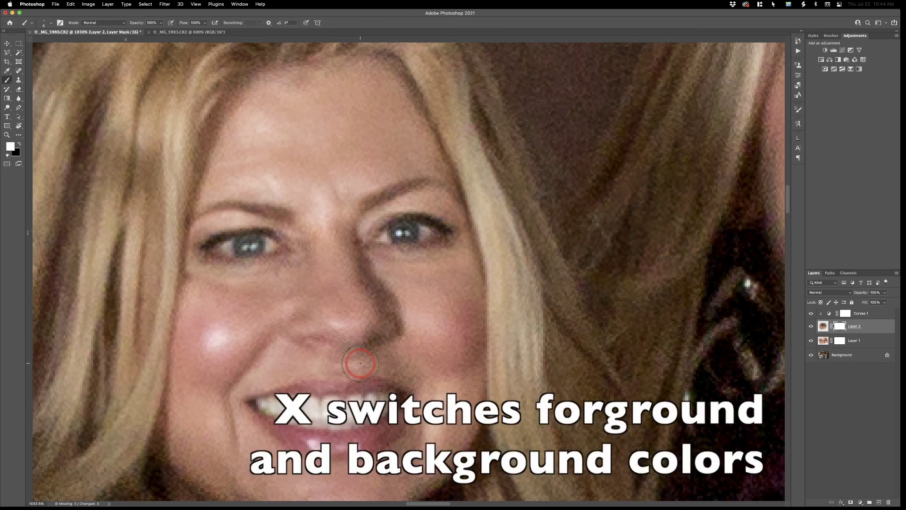
mouse_move(188, 274)
left_mouse_down()
mouse_move(189, 298)
mouse_move(199, 274)
mouse_move(189, 265)
mouse_move(185, 325)
mouse_move(182, 295)
left_mouse_up()
key("x")
mouse_move(163, 259)
left_mouse_down()
mouse_move(176, 259)
mouse_move(174, 289)
mouse_move(185, 255)
left_mouse_up()
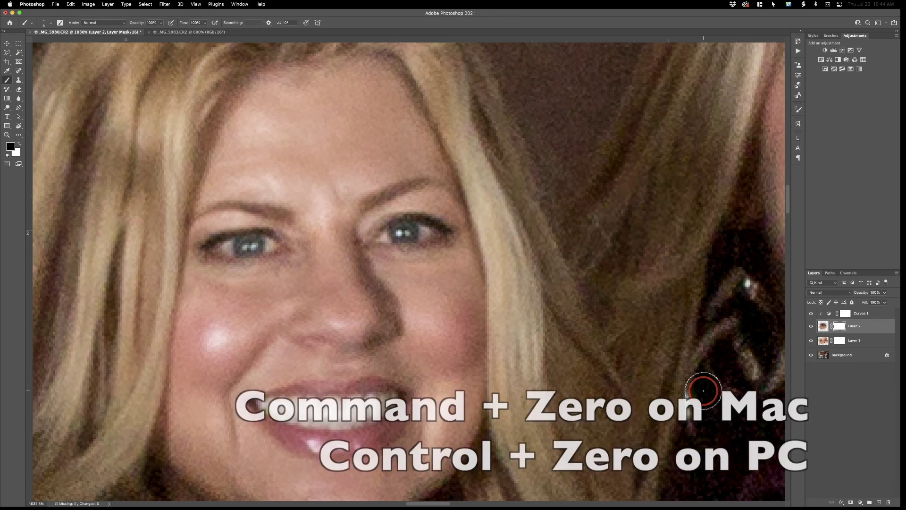
View the whole group photo and compare it with and without the retouching layers.
key("super+0")
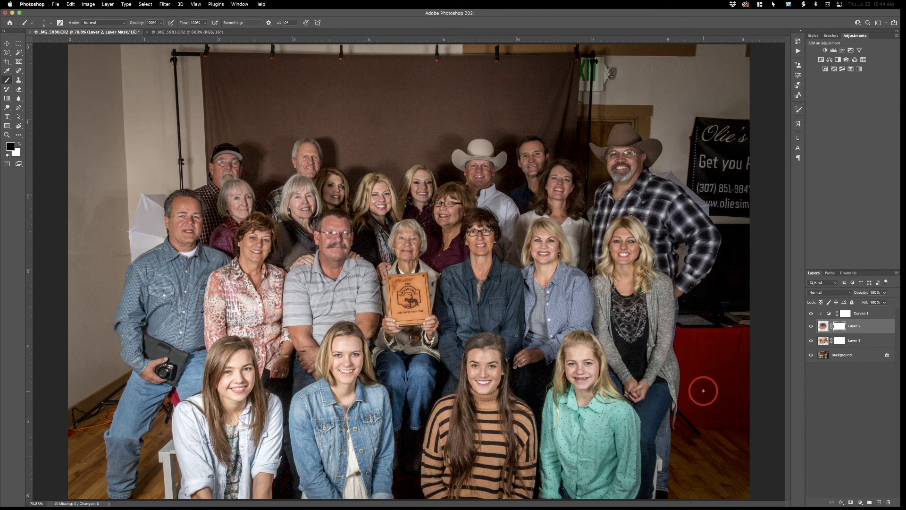
left_click(810, 357)
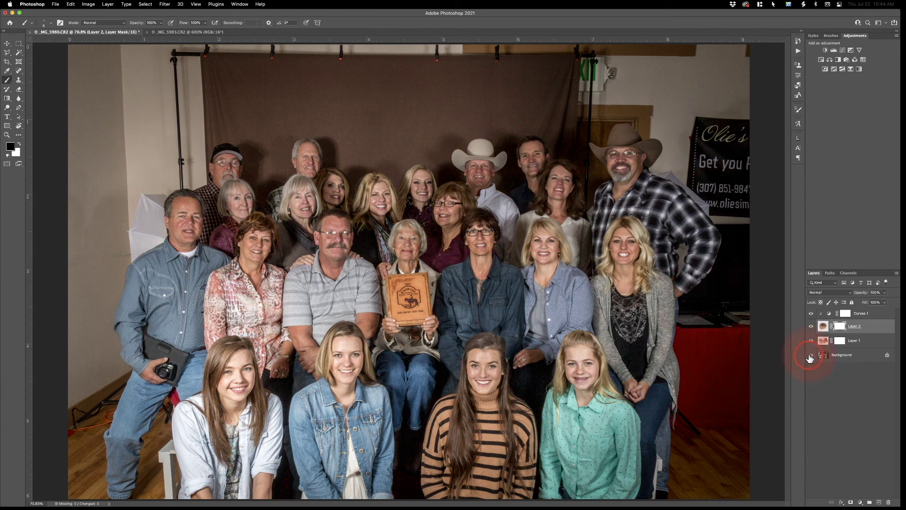
left_click(810, 357)
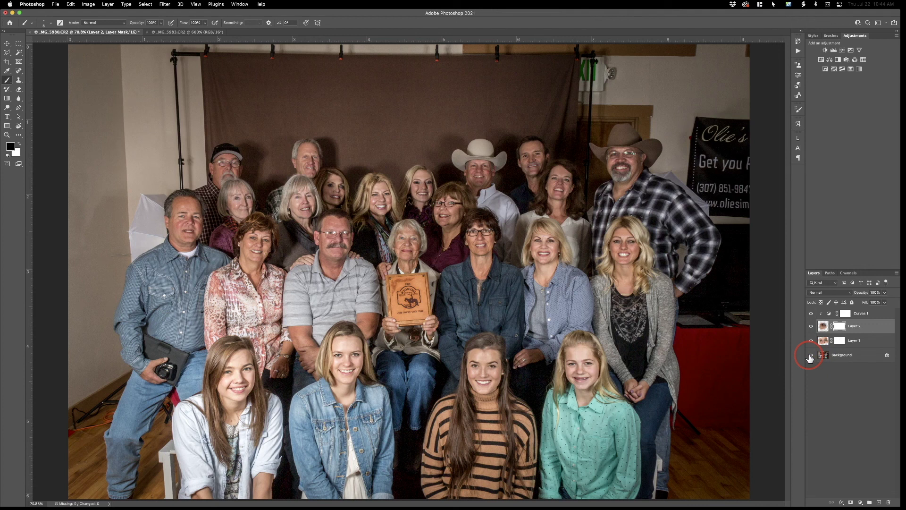